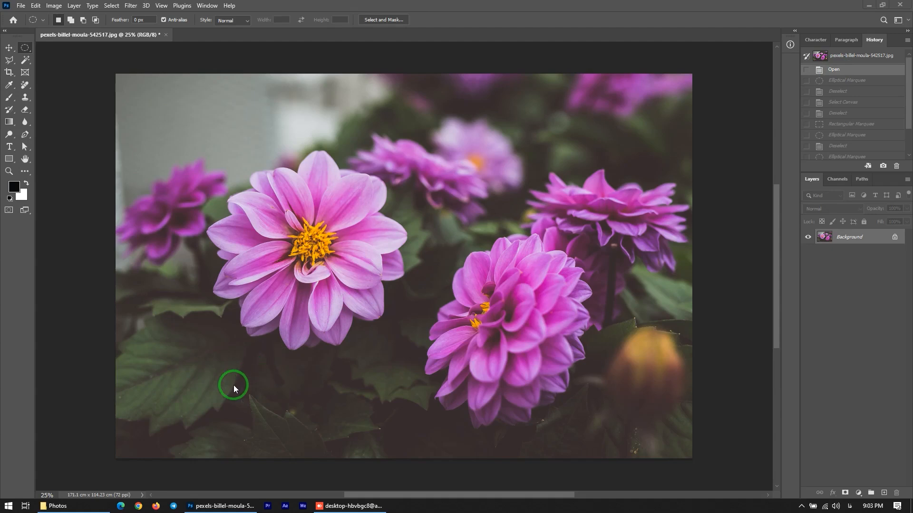
Open the laptop photo pexels-karsten-madsen-18105.jpg from the Photos folder in Photoshop
left_click(57, 506)
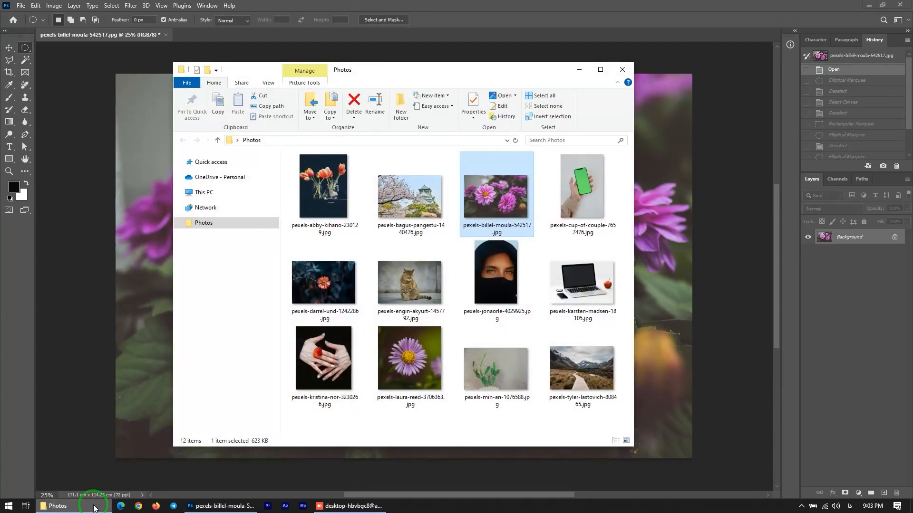
left_click(588, 288)
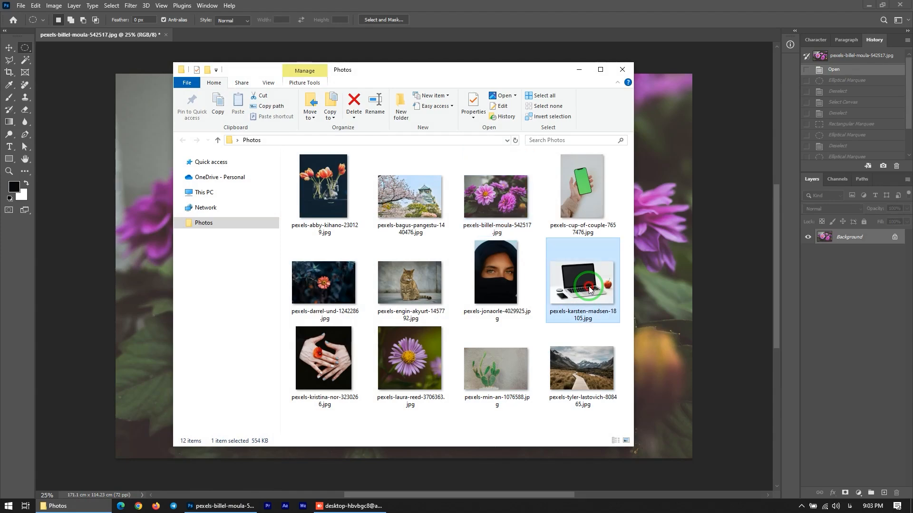
left_click_drag(588, 286, 657, 22)
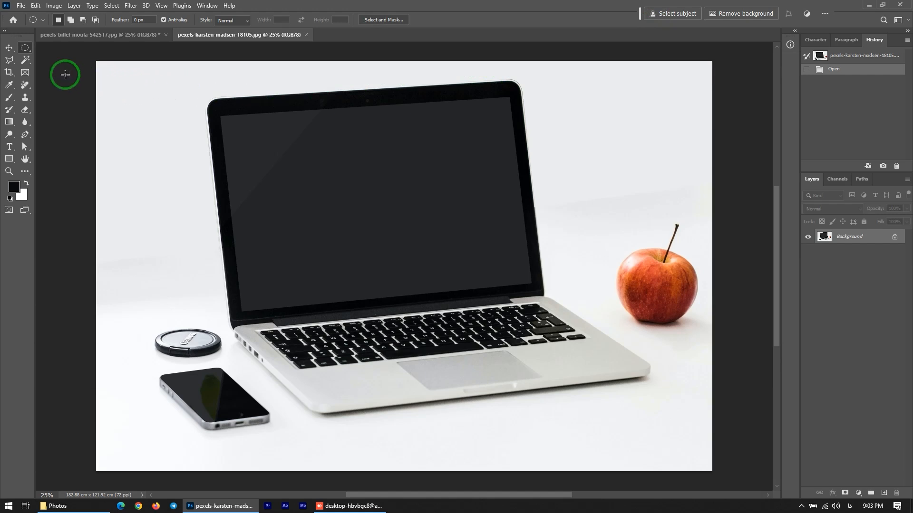
Switch to the Lasso Tool and draw a freehand selection around the apple
left_click(9, 61)
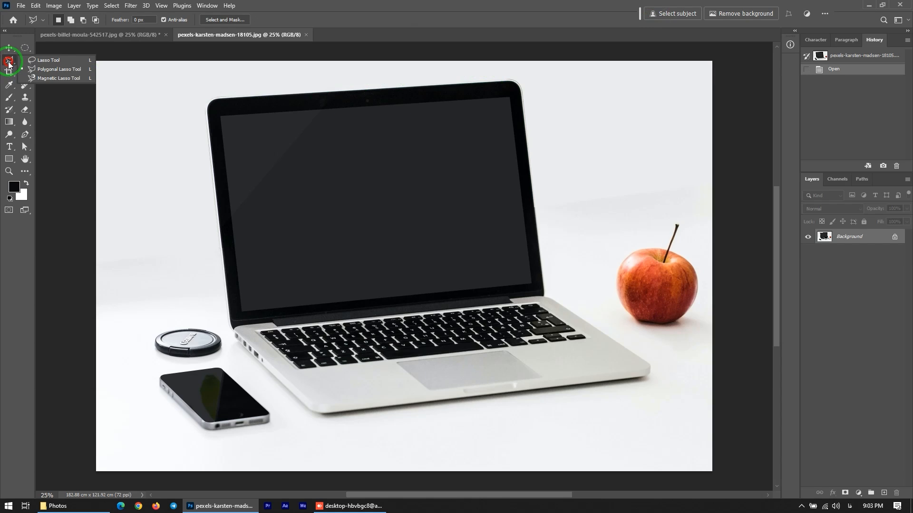
left_click_drag(9, 62, 38, 62)
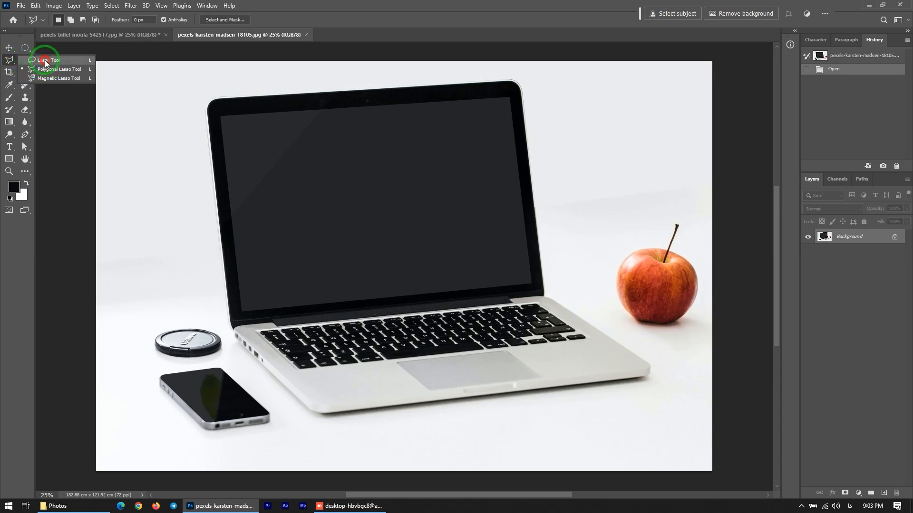
left_click_drag(45, 60, 44, 59)
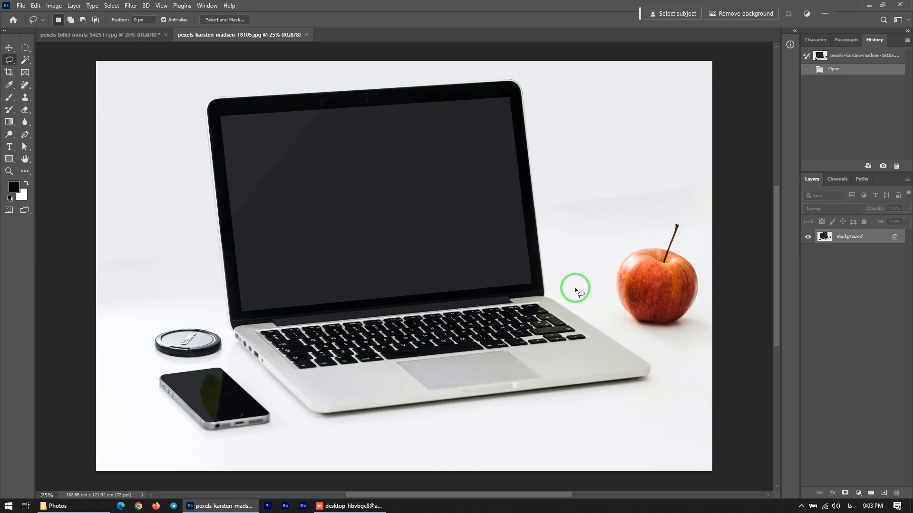
mouse_move(576, 287)
left_mouse_down()
mouse_move(624, 331)
mouse_move(683, 365)
mouse_move(678, 380)
mouse_move(627, 398)
mouse_move(427, 428)
mouse_move(318, 437)
mouse_move(253, 418)
mouse_move(217, 319)
mouse_move(203, 217)
mouse_move(189, 176)
mouse_move(199, 98)
mouse_move(221, 74)
mouse_move(284, 62)
mouse_move(549, 73)
mouse_move(577, 281)
left_mouse_up()
mouse_move(596, 236)
left_mouse_down()
mouse_move(647, 209)
mouse_move(680, 209)
mouse_move(713, 231)
mouse_move(733, 286)
mouse_move(725, 346)
mouse_move(691, 364)
mouse_move(637, 351)
mouse_move(601, 316)
mouse_move(577, 265)
left_mouse_up()
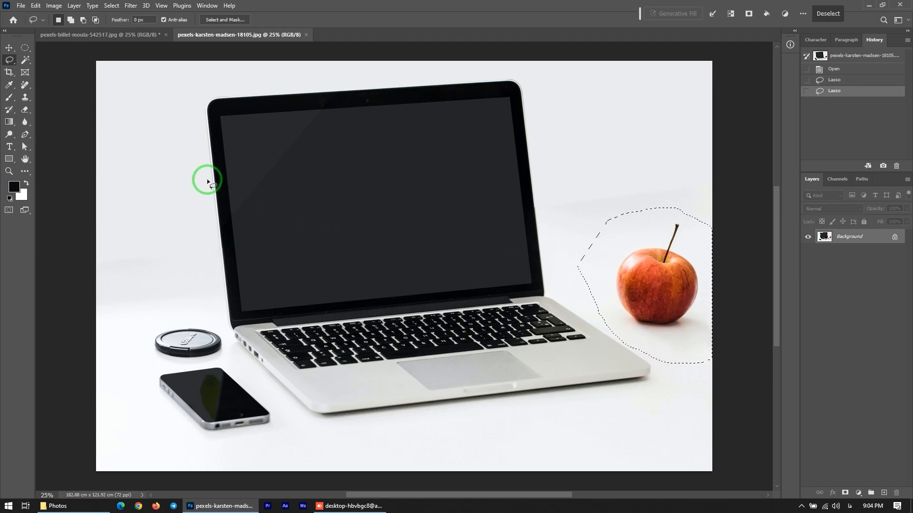
Try shifting the selected apple's hue to +110 with Hue/Saturation, then cancel the dialog
left_click(53, 6)
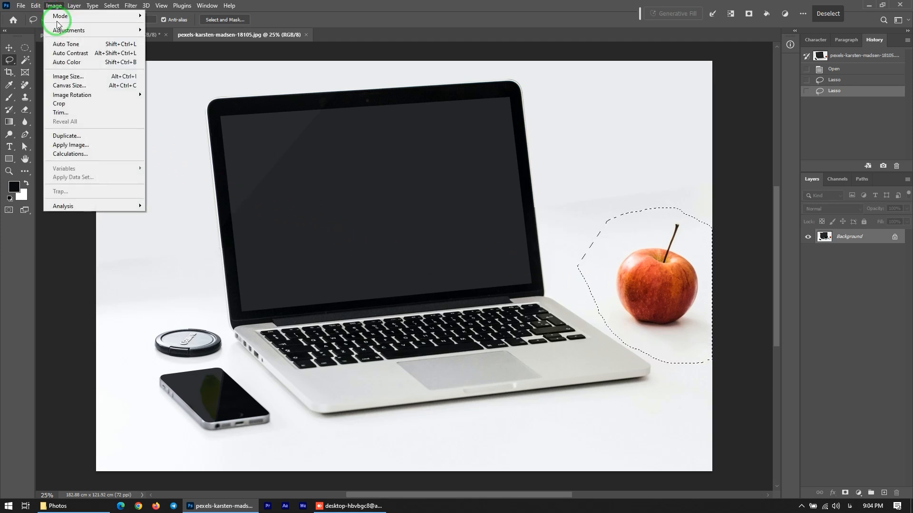
mouse_move(56, 30)
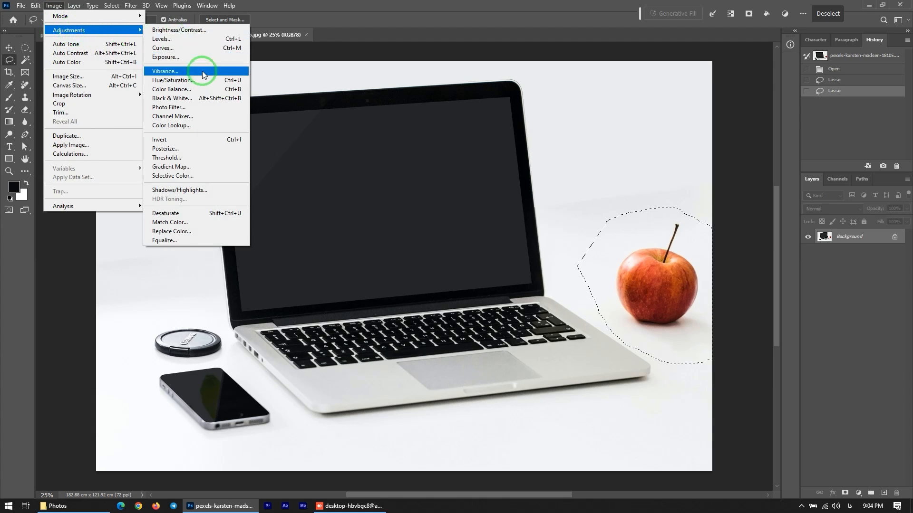
left_click(198, 82)
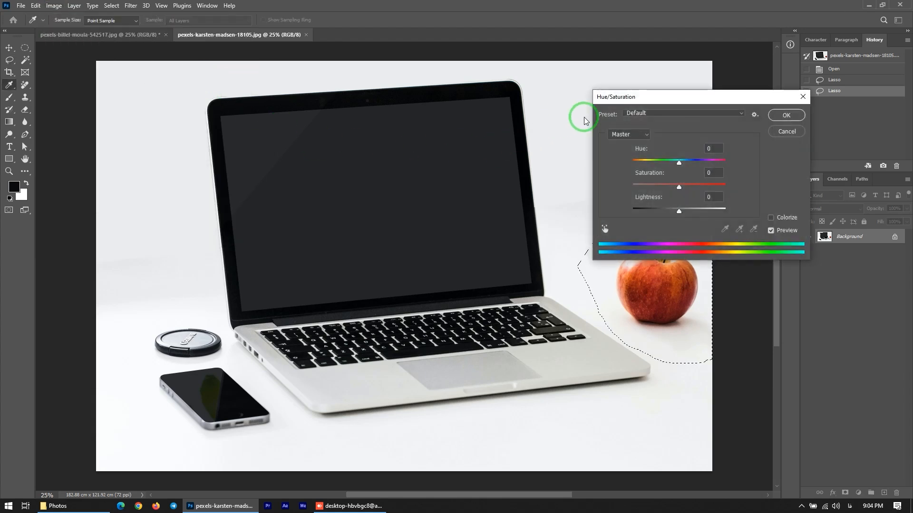
left_click_drag(637, 96, 358, 58)
left_click_drag(396, 123, 429, 121)
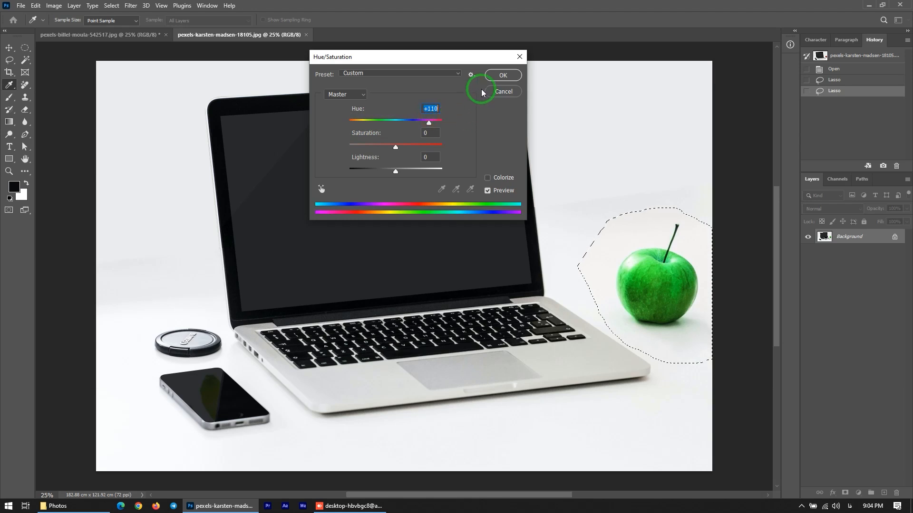
left_click(497, 91)
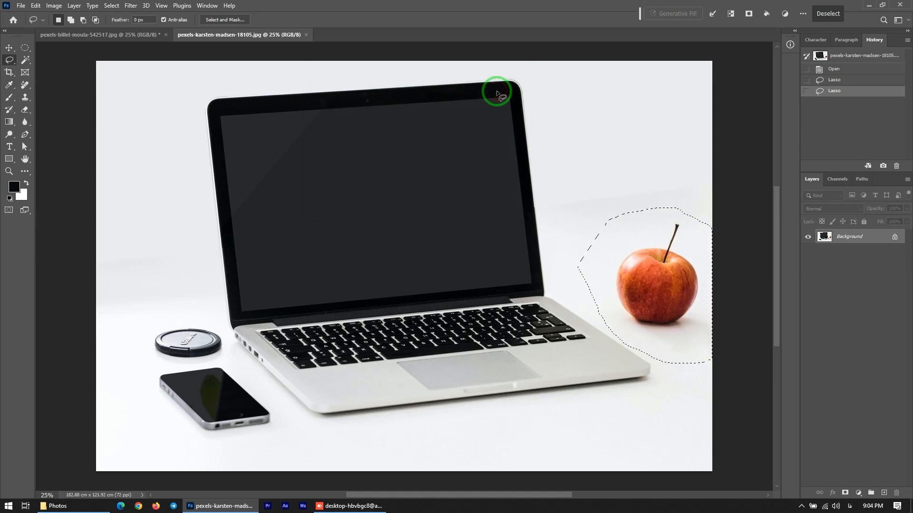
Deselect, switch to the Polygonal Lasso Tool and place points in an arc across the laptop screen
left_click(496, 91)
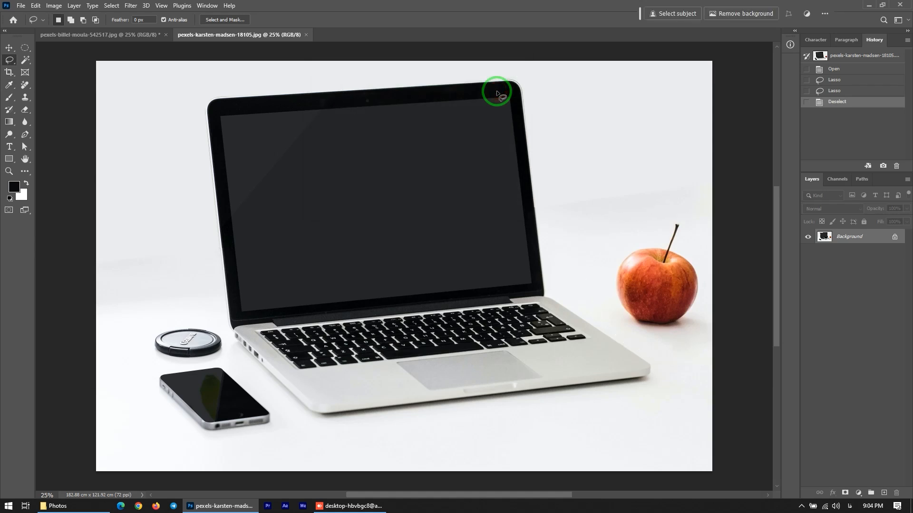
left_click(10, 59)
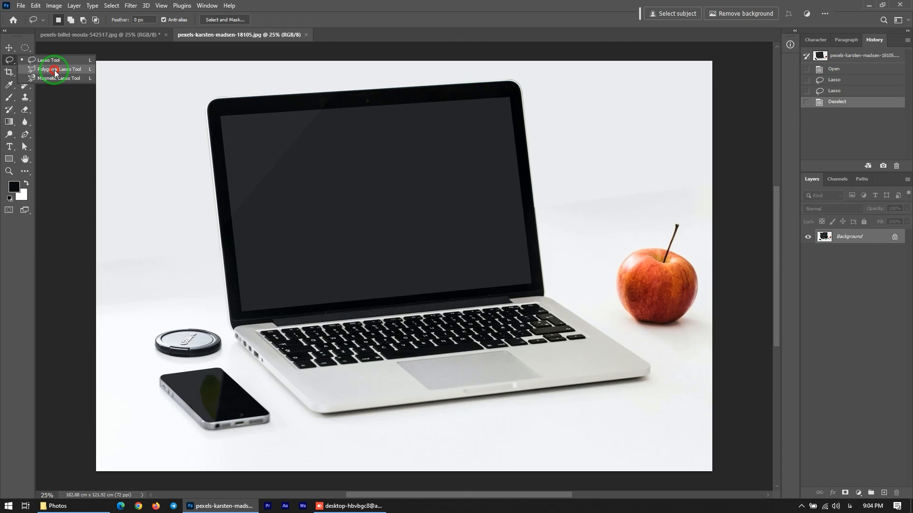
left_click(55, 71)
left_click(238, 234)
left_click(249, 191)
left_click(284, 177)
left_click(352, 168)
left_click(395, 180)
left_click(423, 202)
left_click(437, 275)
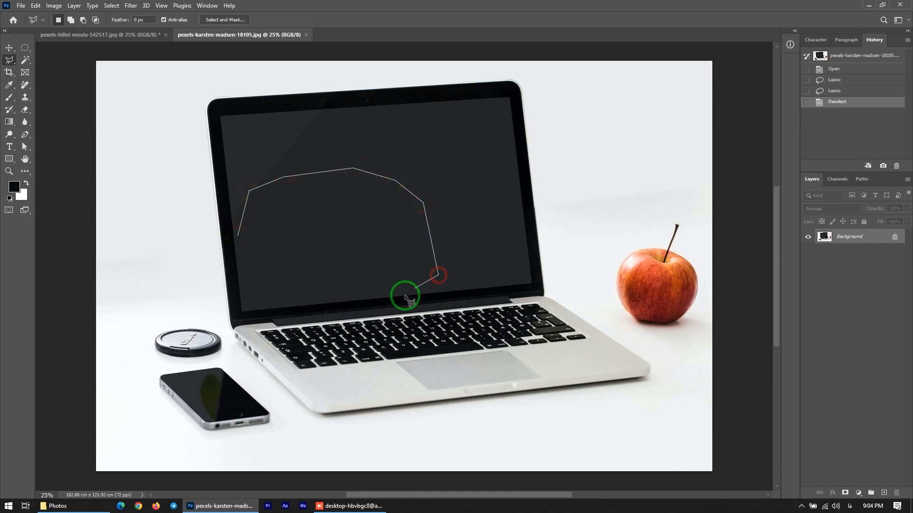
Add several more polygon points over the screen and keyboard, then remove the last six points
left_click(342, 216)
left_click(323, 234)
left_click(338, 282)
left_click(317, 328)
left_click(277, 335)
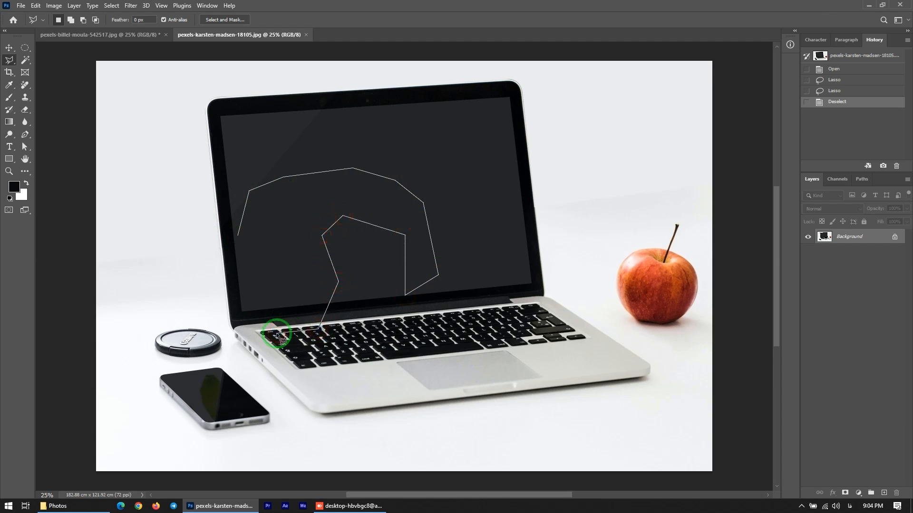
key("BackSpace")
key("BackSpace")
key("BackSpace")
key("BackSpace")
key("BackSpace")
key("BackSpace")
key("BackSpace")
key("BackSpace")
key("BackSpace")
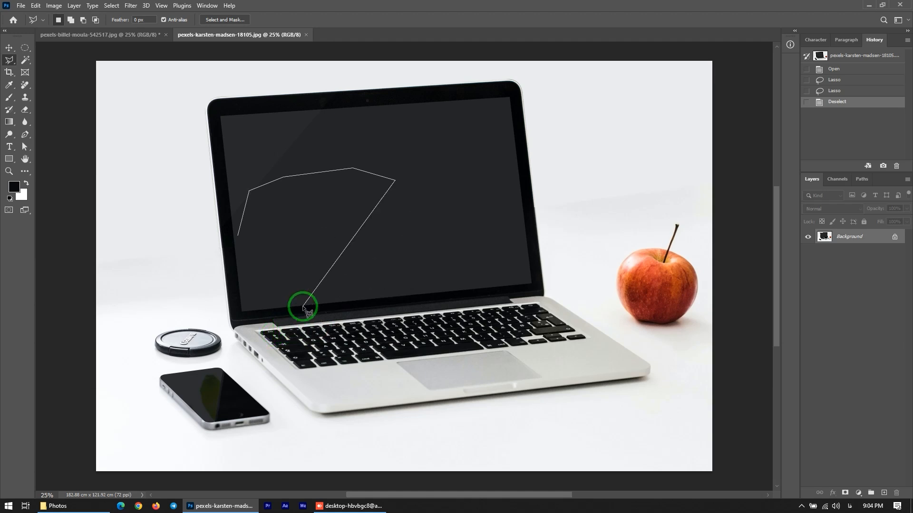
Add points along the screen's right side and close the polygonal selection
left_click(413, 230)
left_click(419, 284)
left_click(389, 304)
left_click(371, 227)
left_click(287, 289)
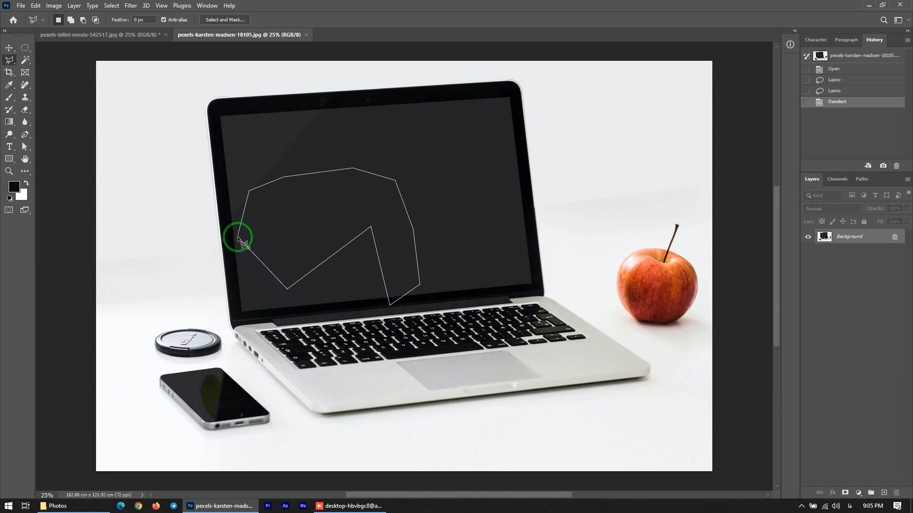
double_click(290, 210)
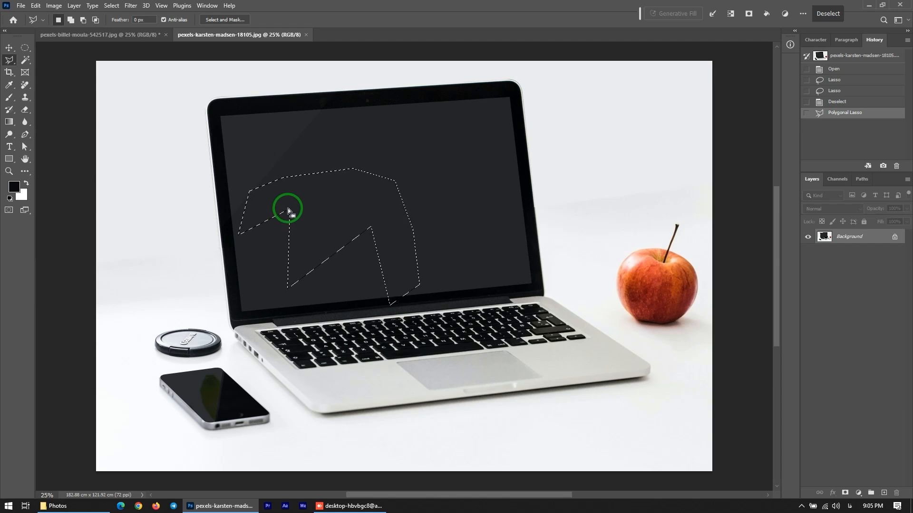
Deselect and draw a Polygonal Lasso selection along the four corners of the laptop screen
key("ctrl+d")
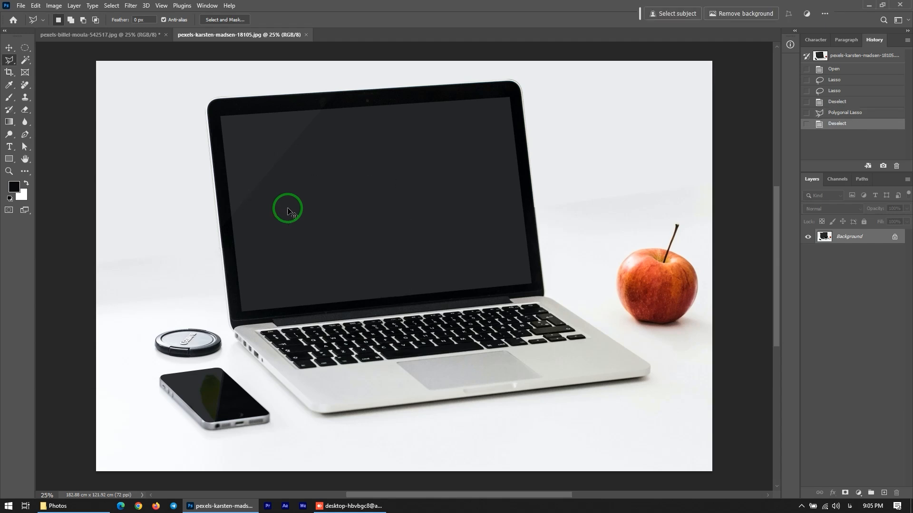
left_click(221, 117)
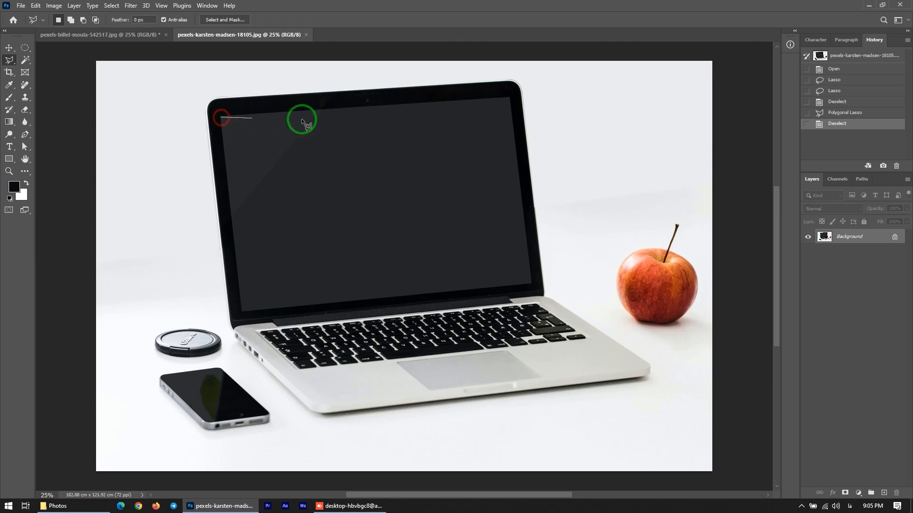
left_click(510, 98)
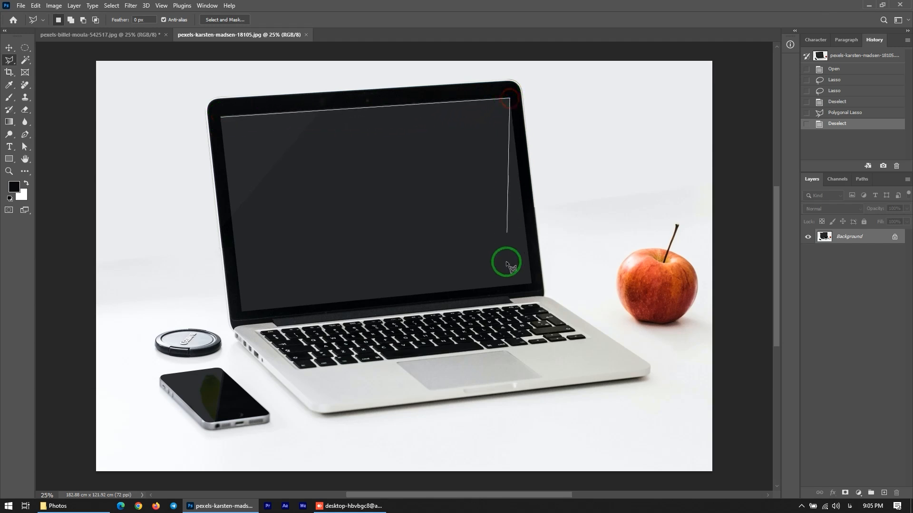
left_click(532, 284)
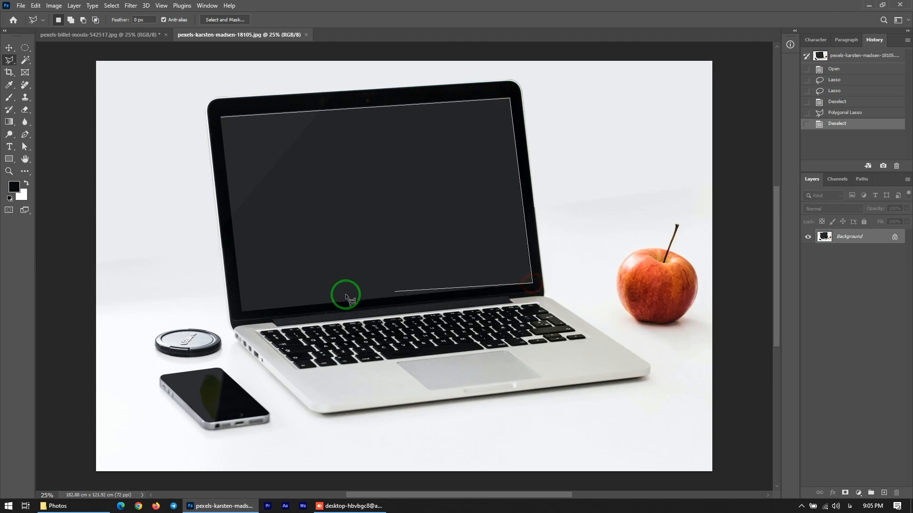
left_click(243, 312)
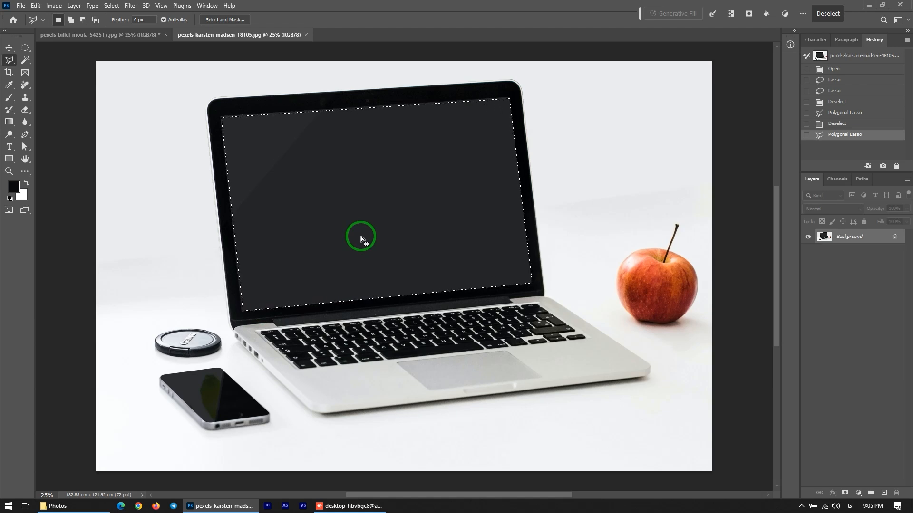
Deselect, switch to the Magnetic Lasso Tool, zoom in on the lens cap and trace a rough selection around it
key("ctrl+d")
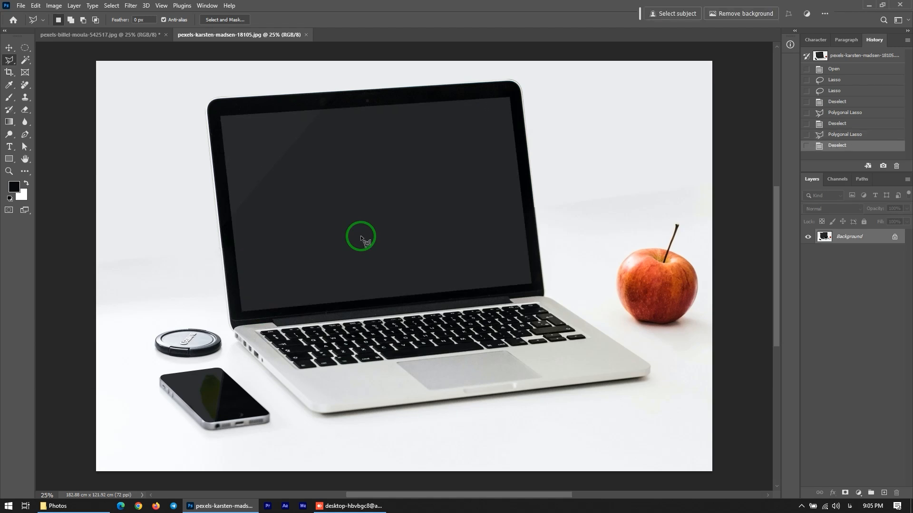
left_click(9, 60)
left_click_drag(10, 60, 32, 79)
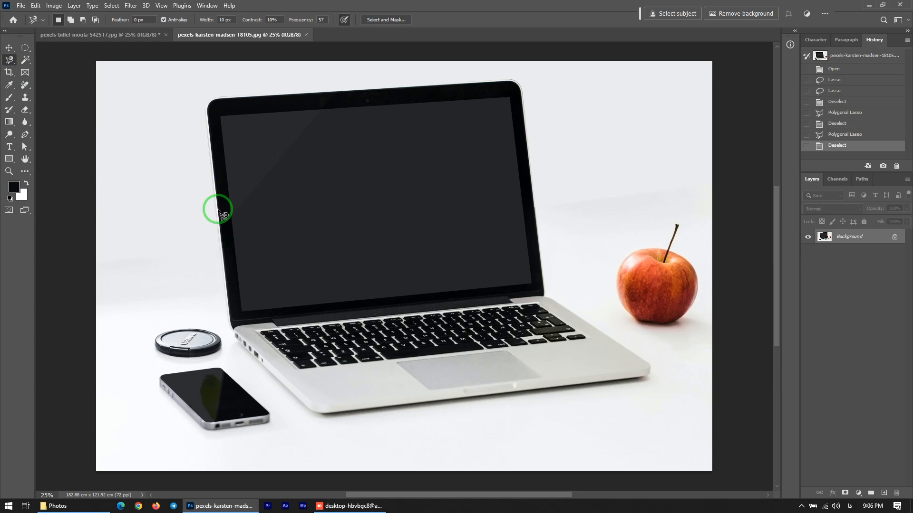
key("ctrl+space")
left_click_drag(132, 312, 245, 376)
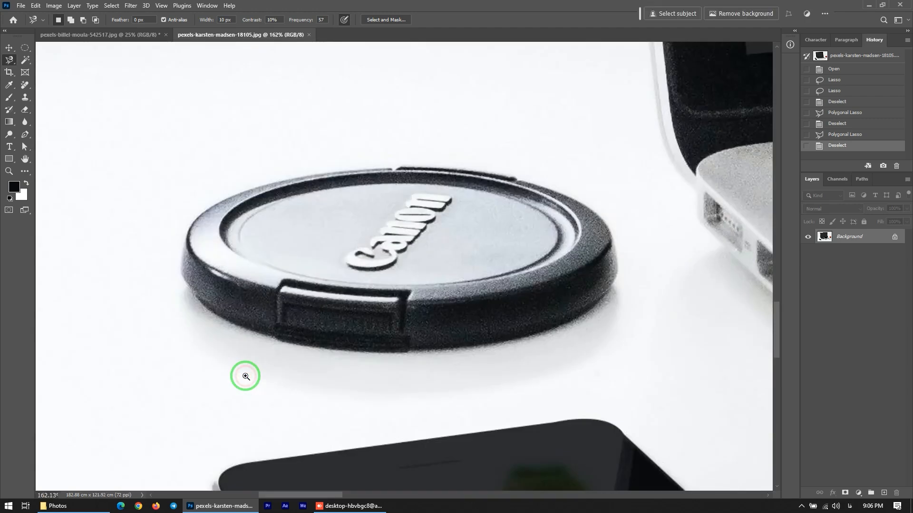
left_click(477, 346)
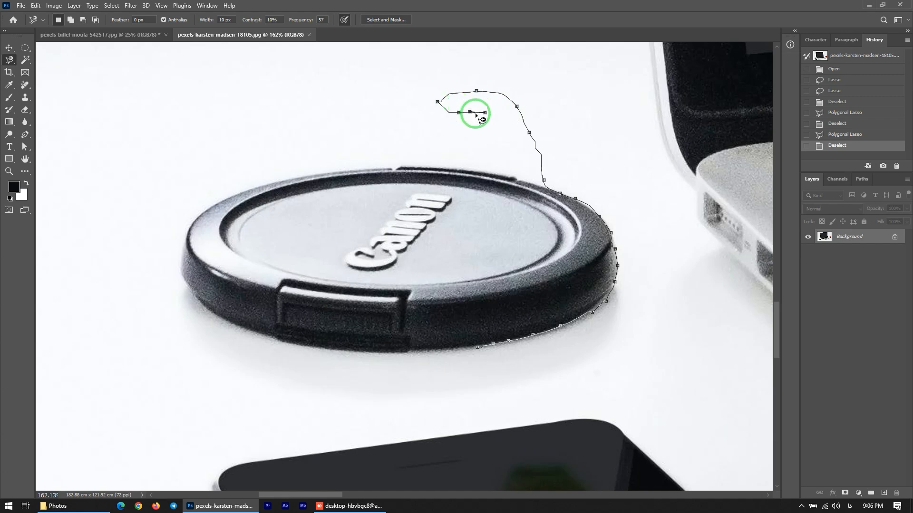
left_click(480, 119)
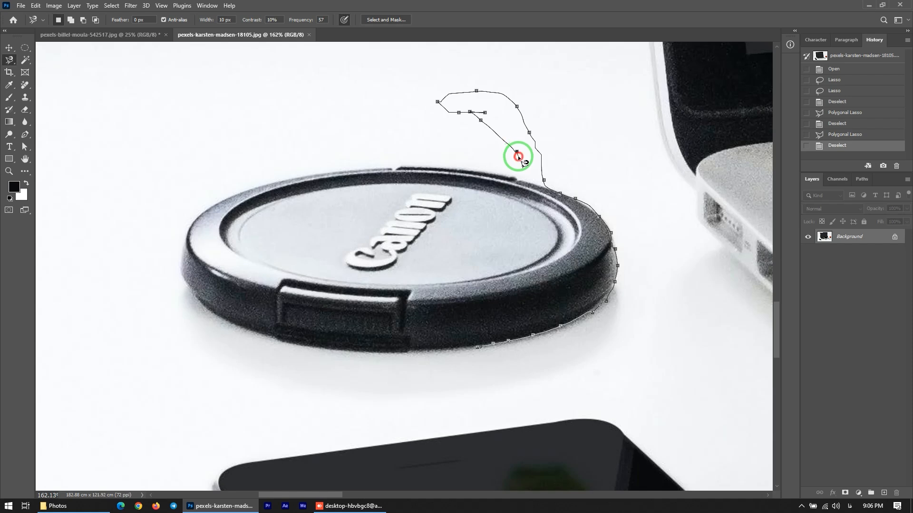
double_click(518, 155)
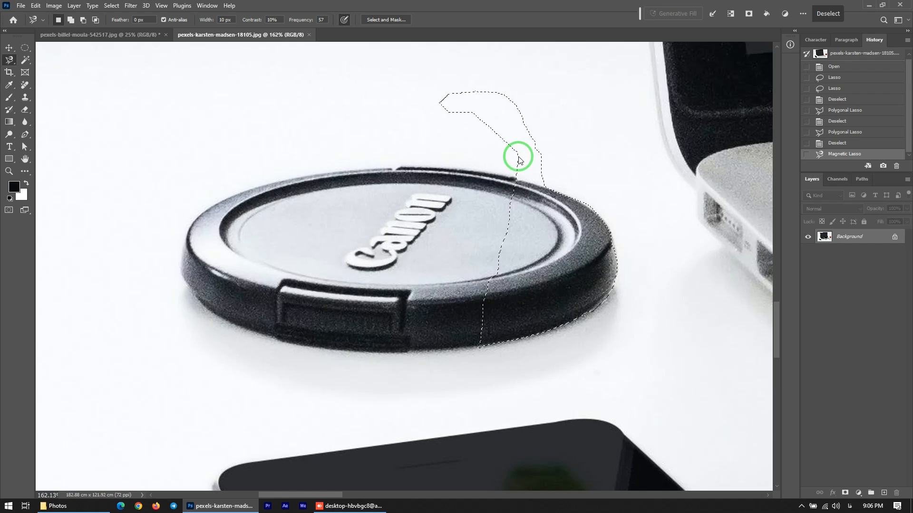
Deselect and trace a Magnetic Lasso selection around the whole lens cap, removing three stray points
key("ctrl+d")
left_click(480, 348)
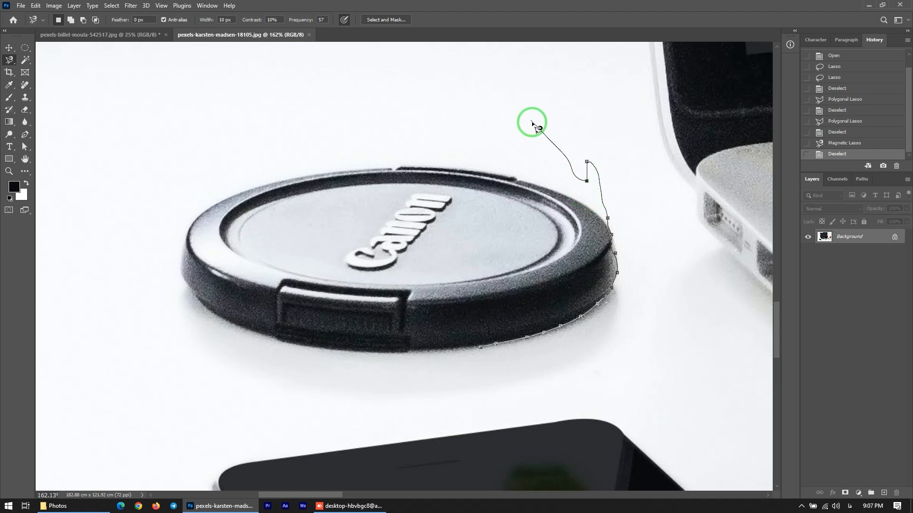
key("BackSpace")
key("BackSpace")
key("BackSpace")
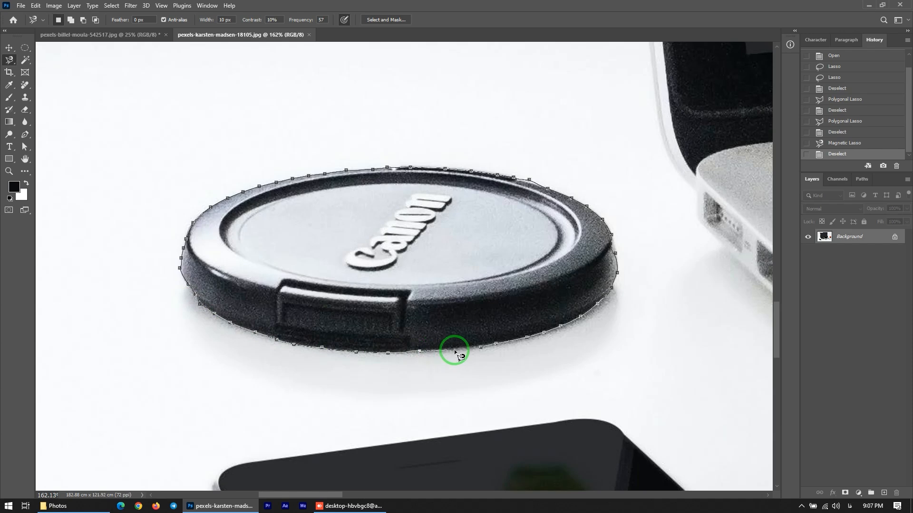
left_click(481, 349)
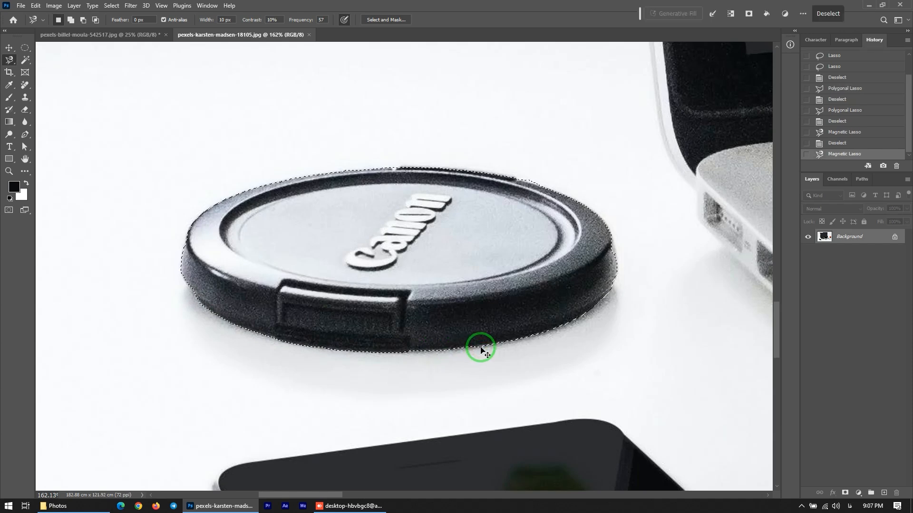
Zoom out to 66.7% and switch to the Move tool
key("ctrl+minus")
key("ctrl+minus")
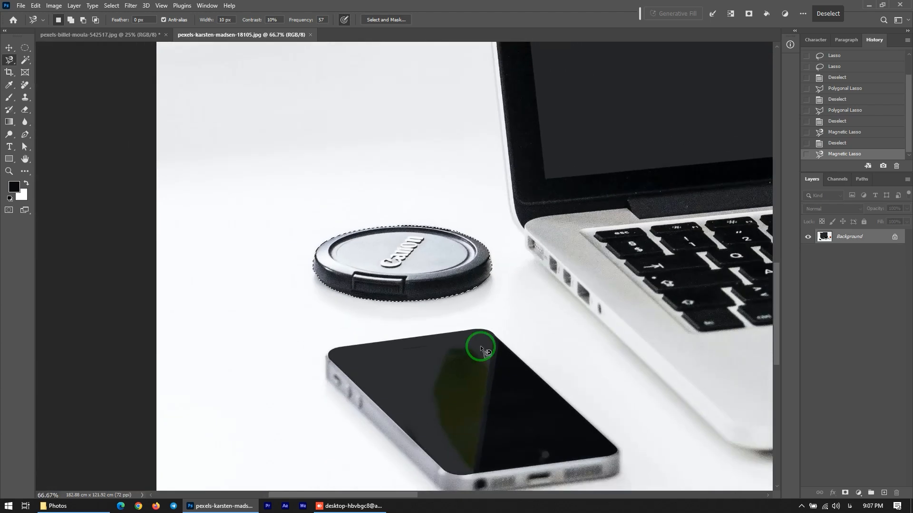
left_click(9, 47)
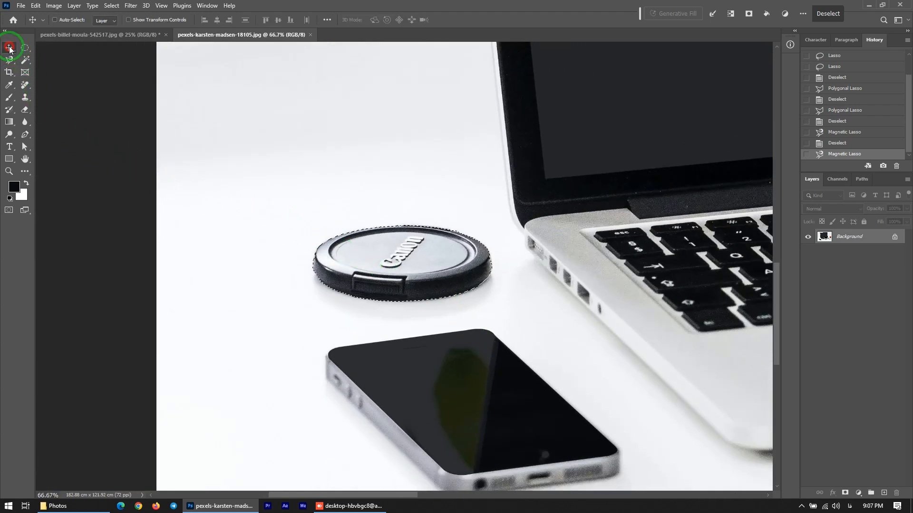
Move the selected lens cap upward, then undo the move
left_click_drag(392, 253, 302, 143)
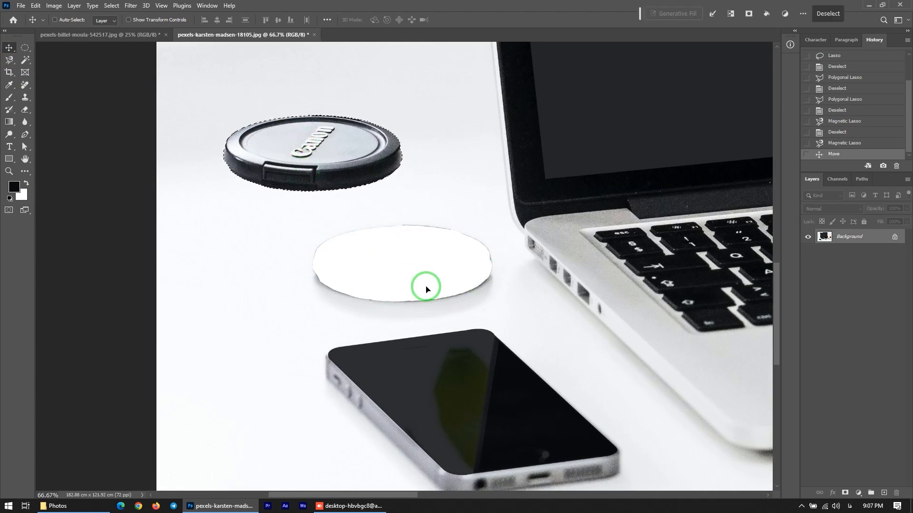
key("ctrl")
key("ctrl+z")
Switch to the Polygonal Lasso Tool in add-to-selection mode and select the laptop screen by its four corners
key("ctrl+0")
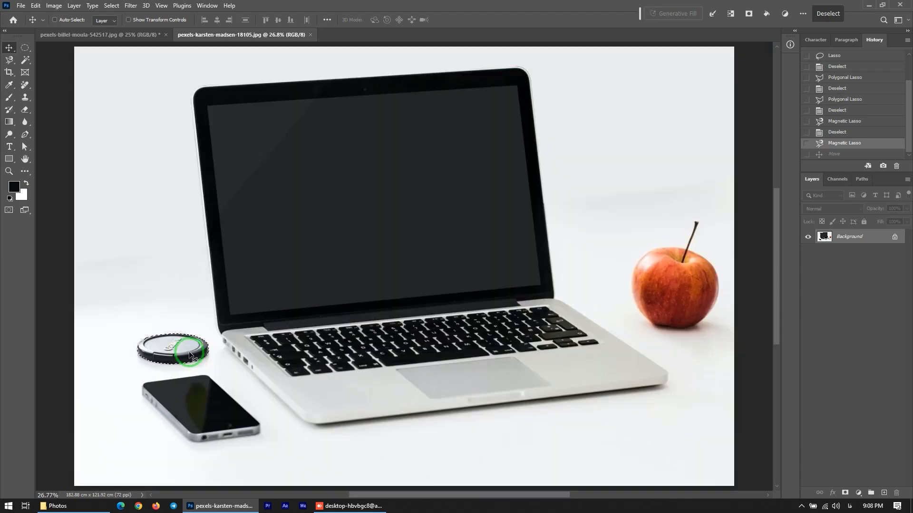
left_click(9, 60)
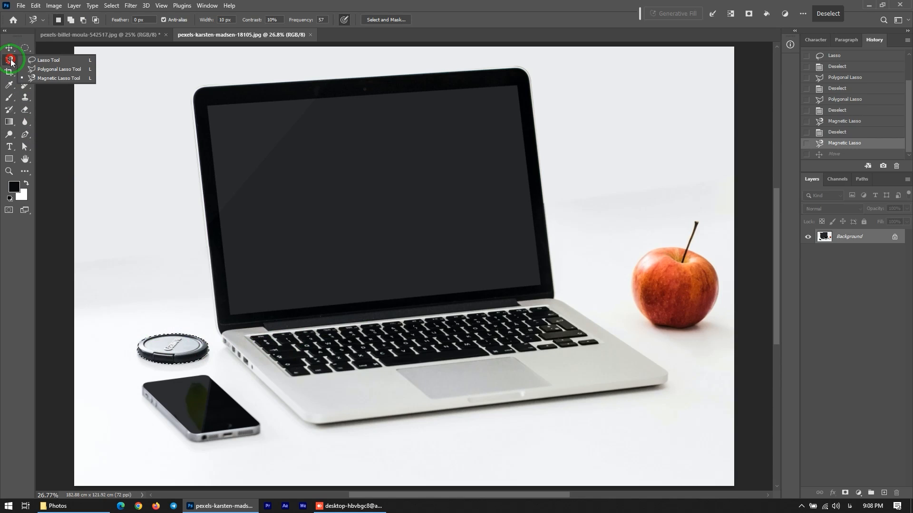
left_click(32, 68)
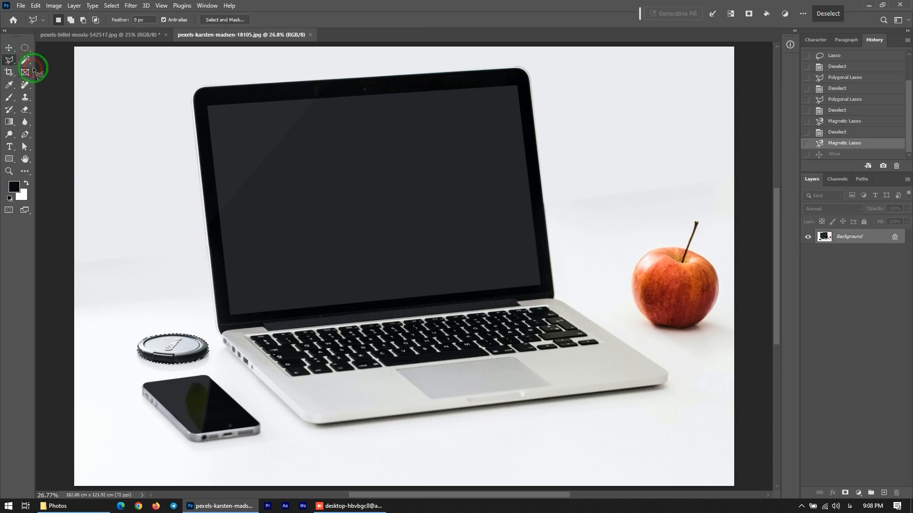
left_click(70, 20)
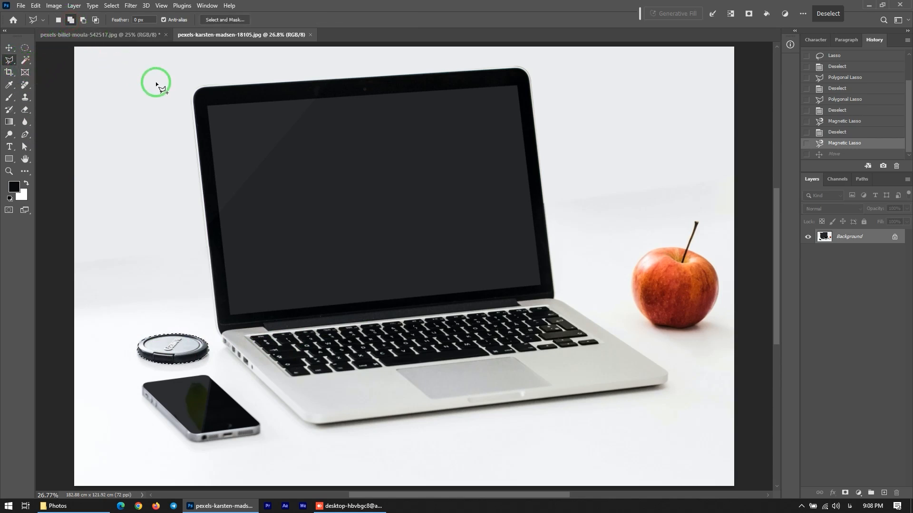
left_click(208, 106)
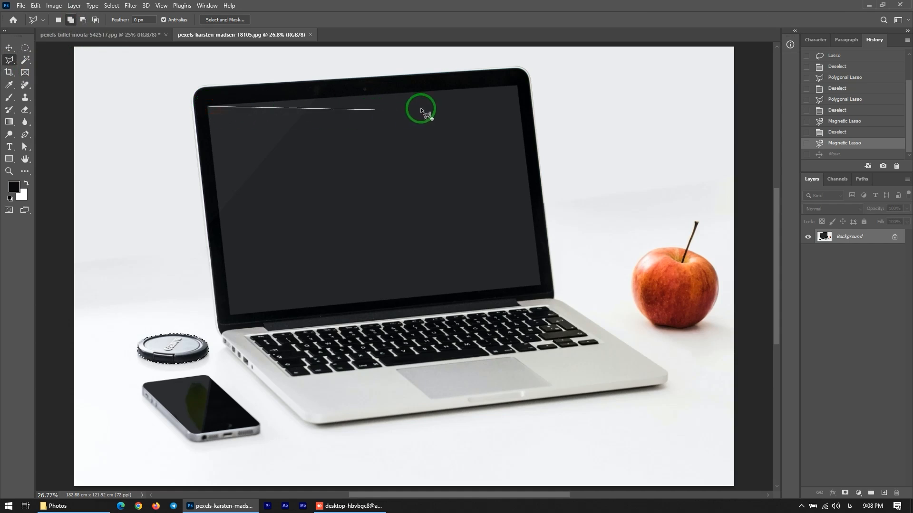
left_click(518, 86)
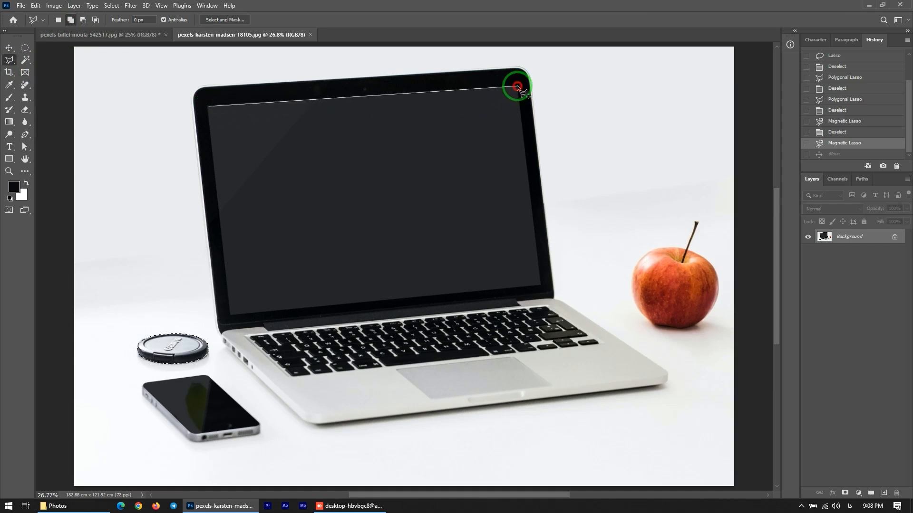
left_click(540, 285)
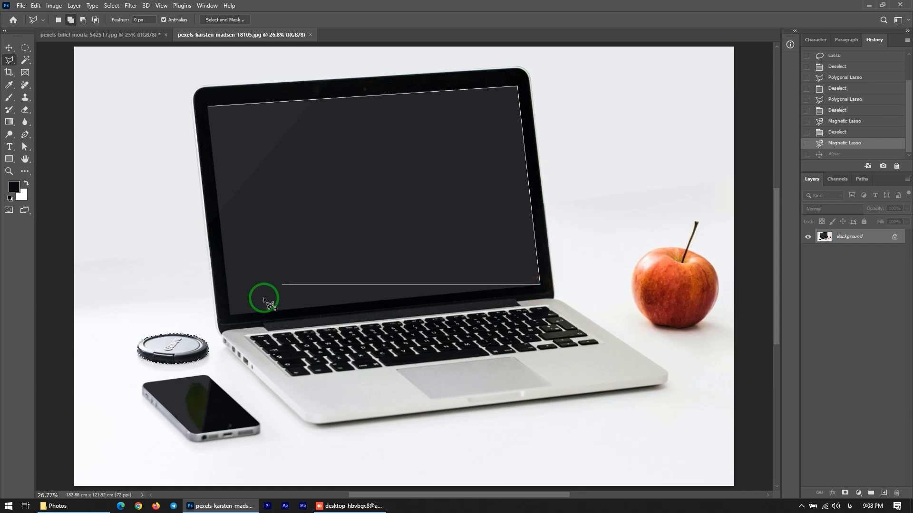
double_click(230, 316)
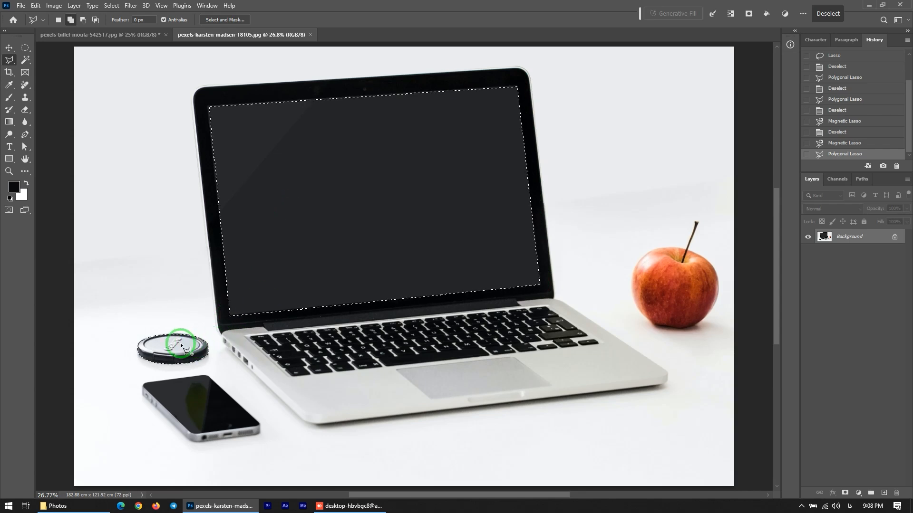
Switch to the Object Selection Tool and revert the document to its Open history state
mouse_move(24, 59)
left_mouse_down()
mouse_move(41, 58)
mouse_move(61, 82)
mouse_move(60, 64)
left_mouse_up()
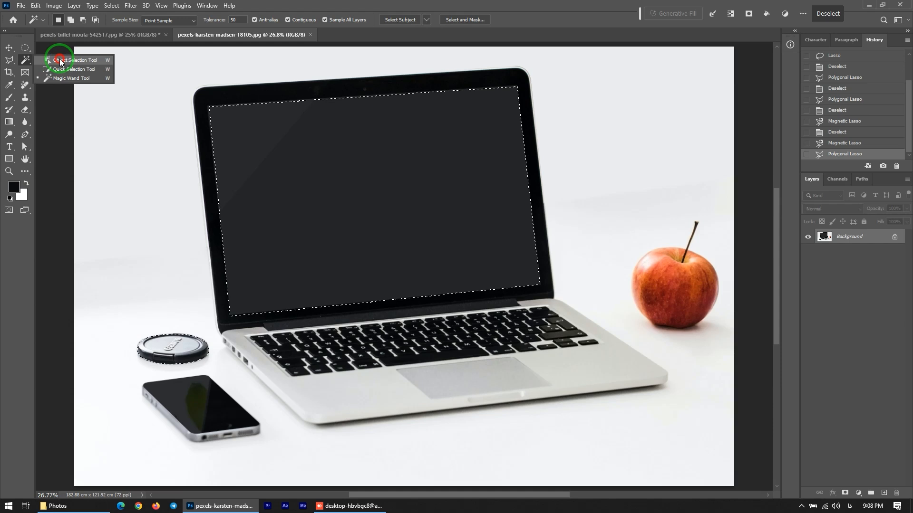
left_click(59, 60)
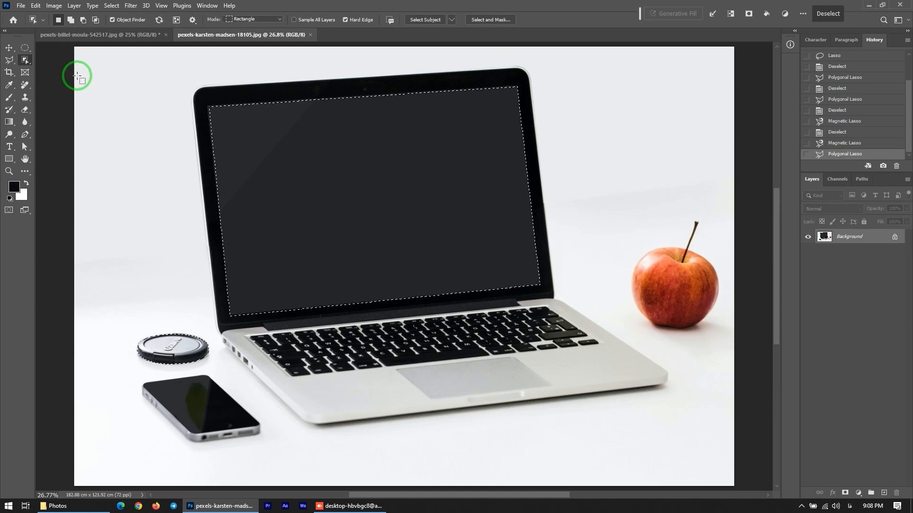
scroll(822, 64, "up", 1)
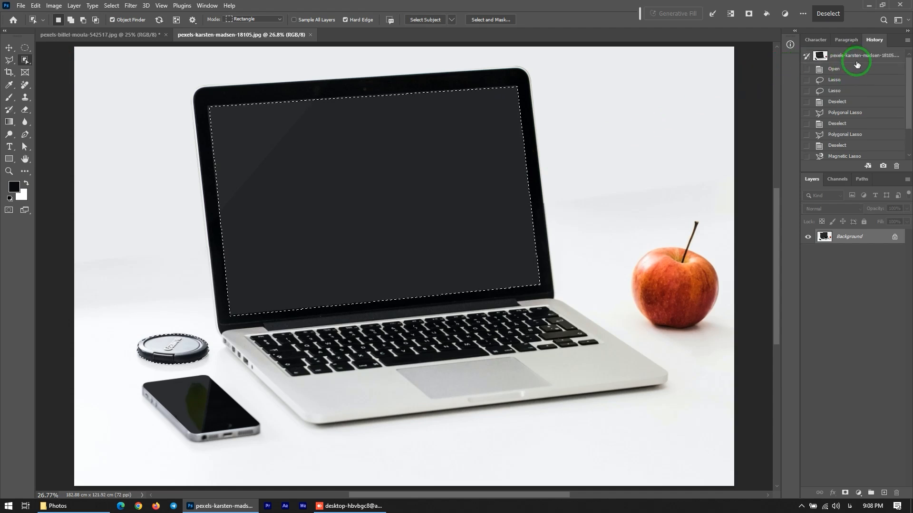
left_click(838, 69)
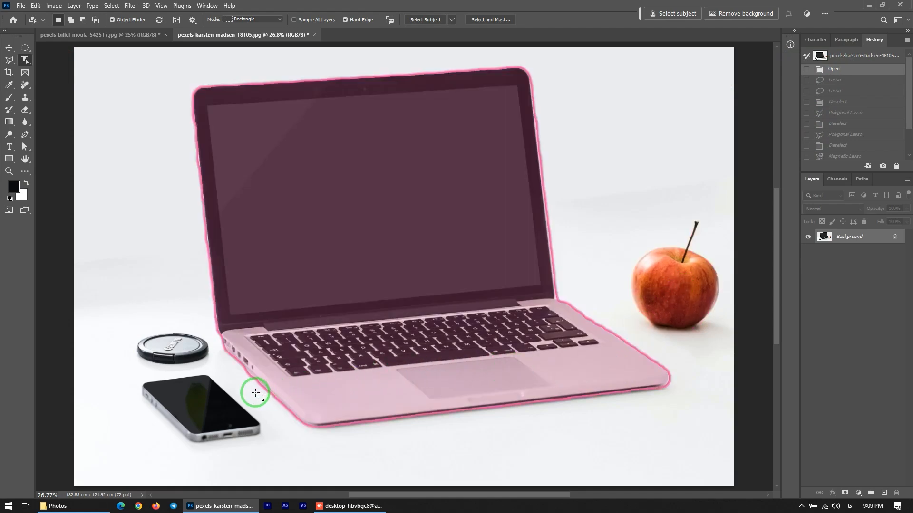
Select the lens cap, then the phone, and add the apple to the selection with the Object Selection Tool
left_click(180, 346)
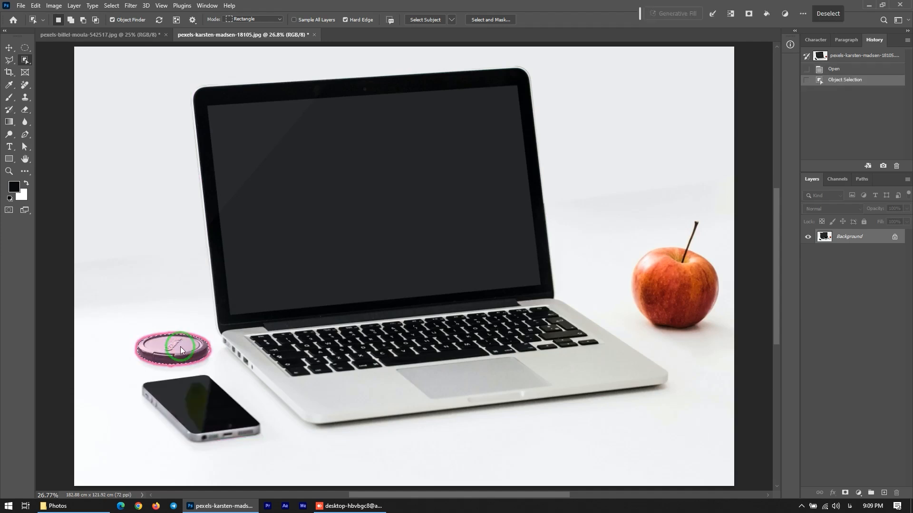
left_click(202, 403)
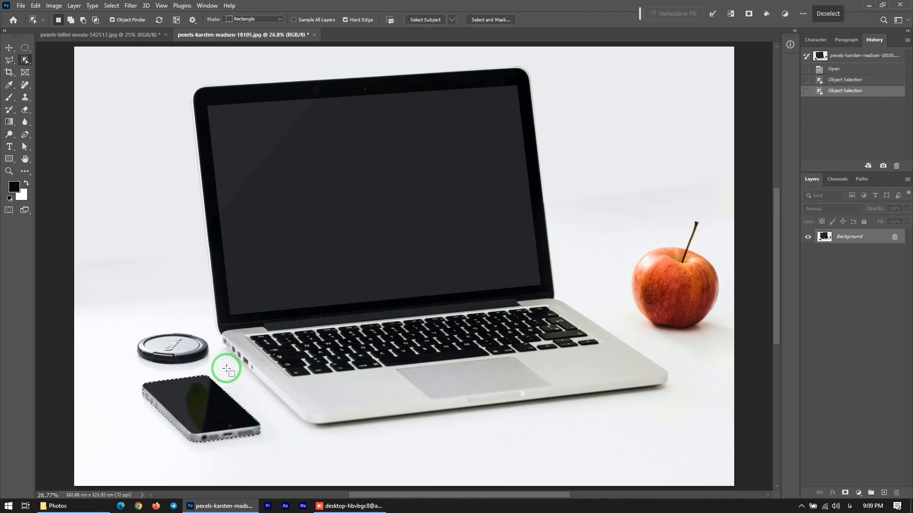
left_click(71, 21)
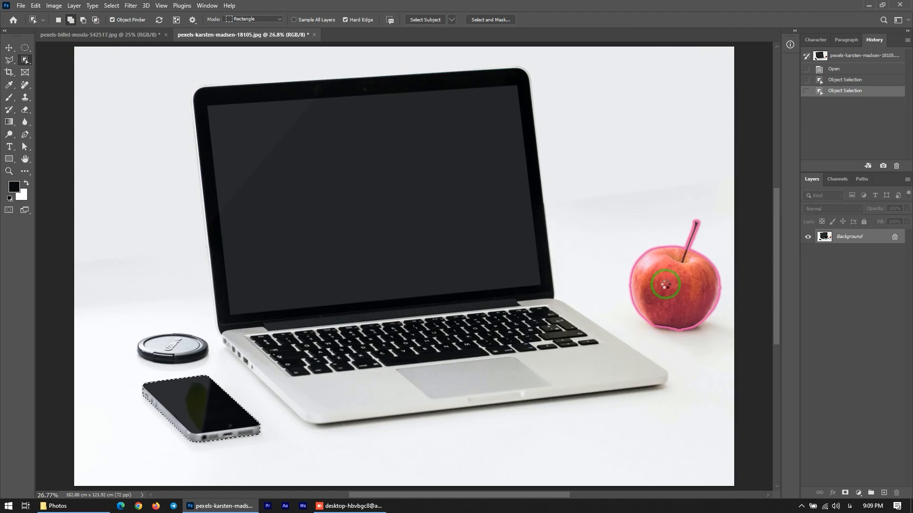
left_click(665, 284)
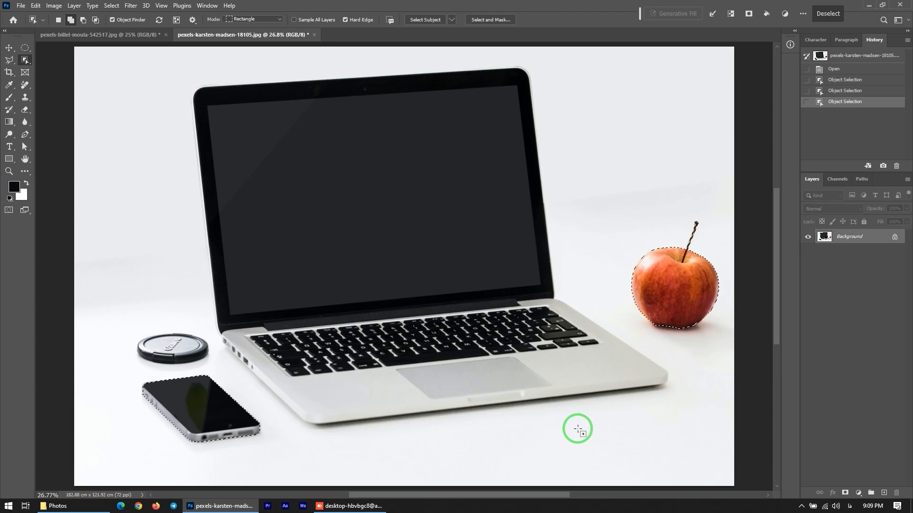
Deselect, switch to the Quick Selection Tool and brush over the laptop screen to select the laptop
key("ctrl+d")
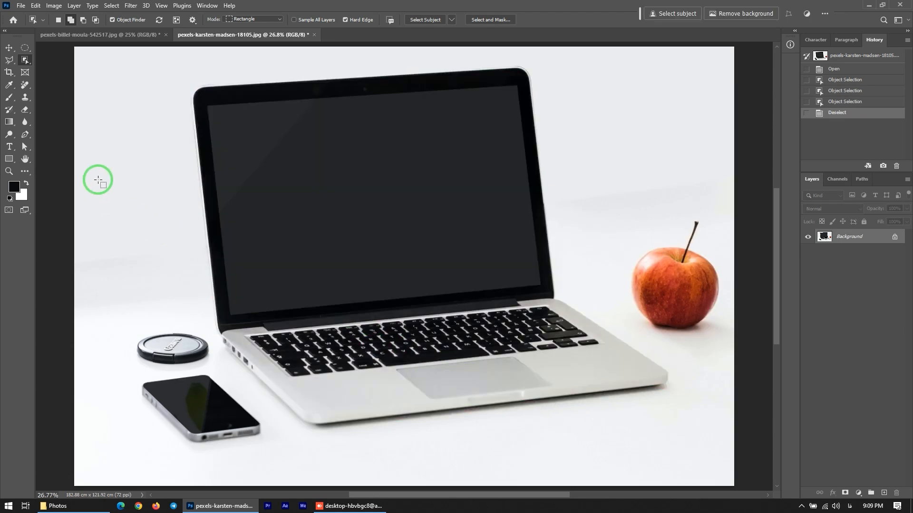
right_click(24, 58)
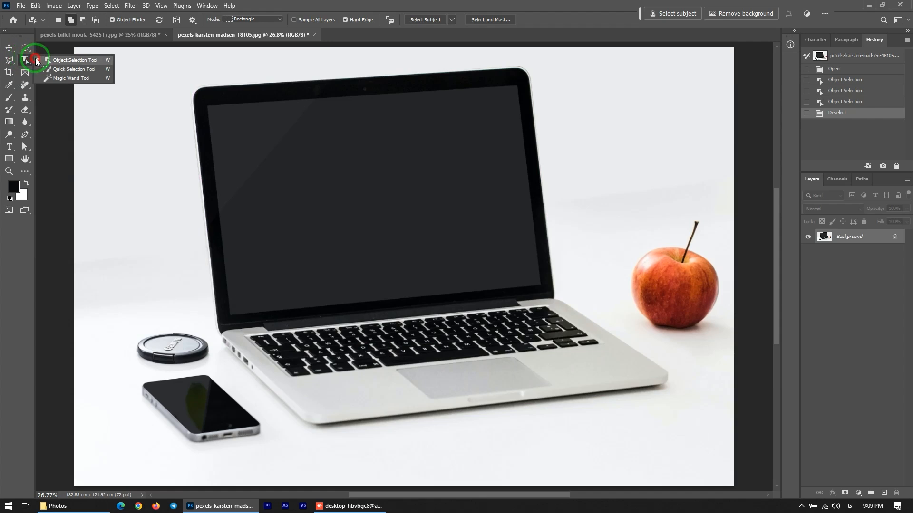
left_click(63, 70)
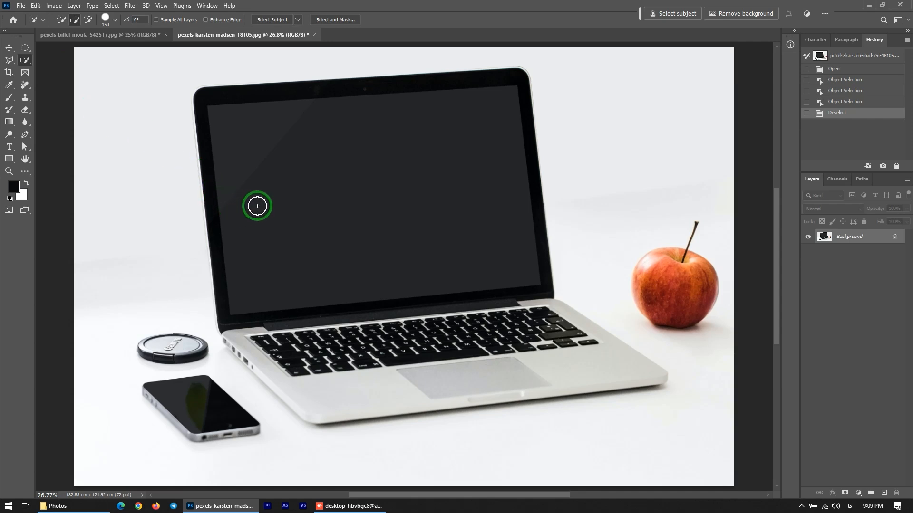
left_click_drag(257, 213, 299, 208)
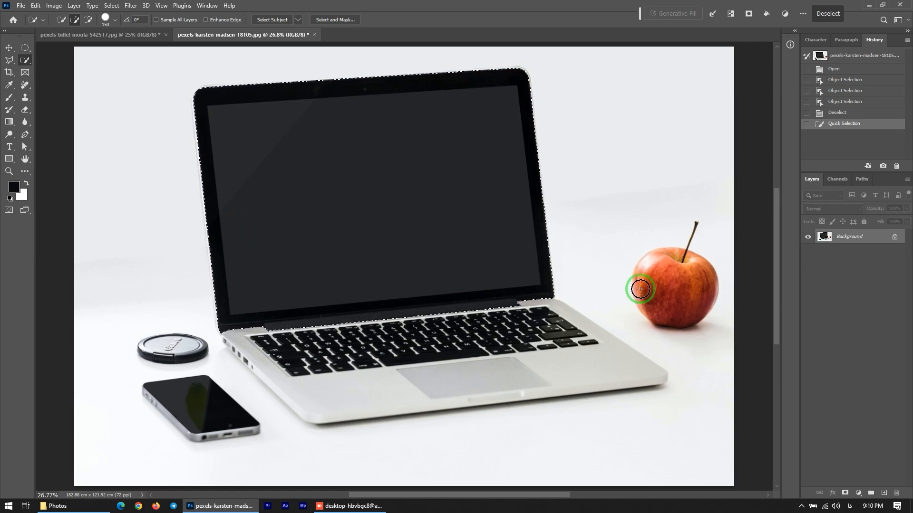
Brush the apple into the Quick Selection, then subtract it again
left_click_drag(678, 302, 679, 278)
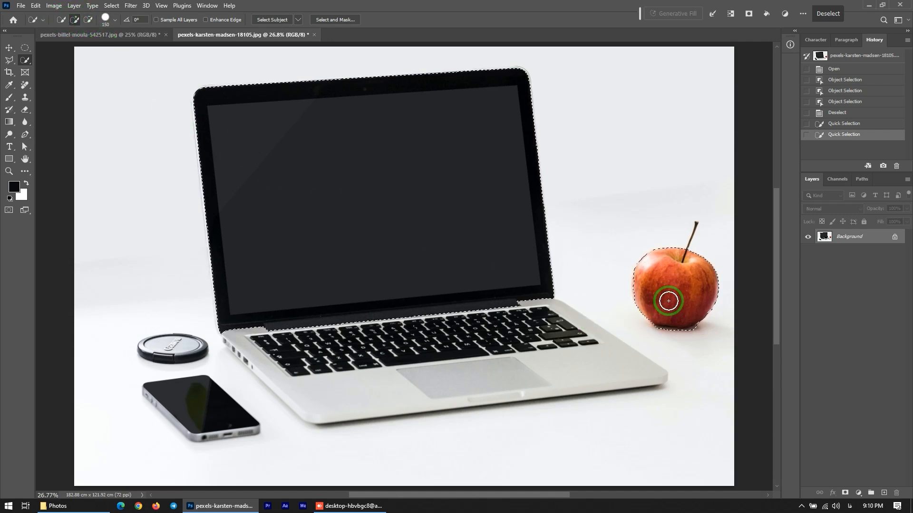
key("alt")
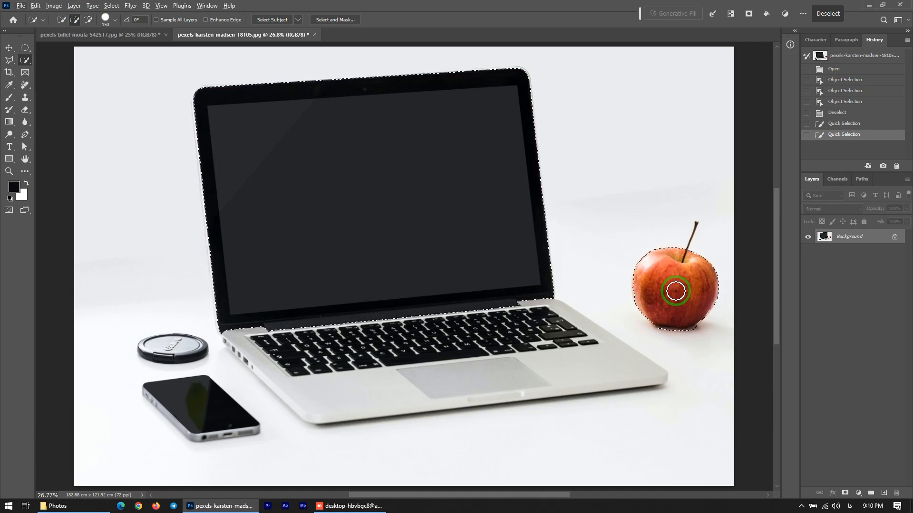
key("alt")
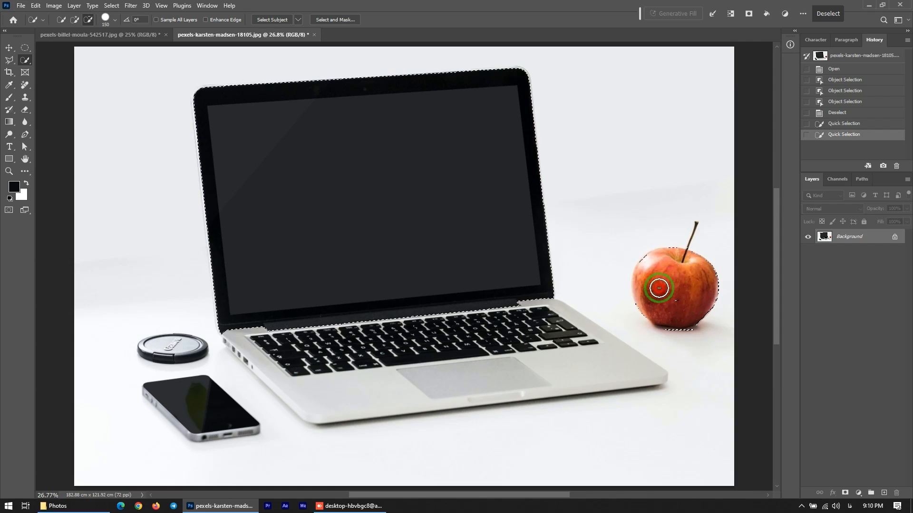
mouse_move(709, 326)
left_mouse_down()
mouse_move(715, 260)
mouse_move(670, 244)
mouse_move(652, 250)
mouse_move(648, 291)
mouse_move(682, 303)
left_mouse_up()
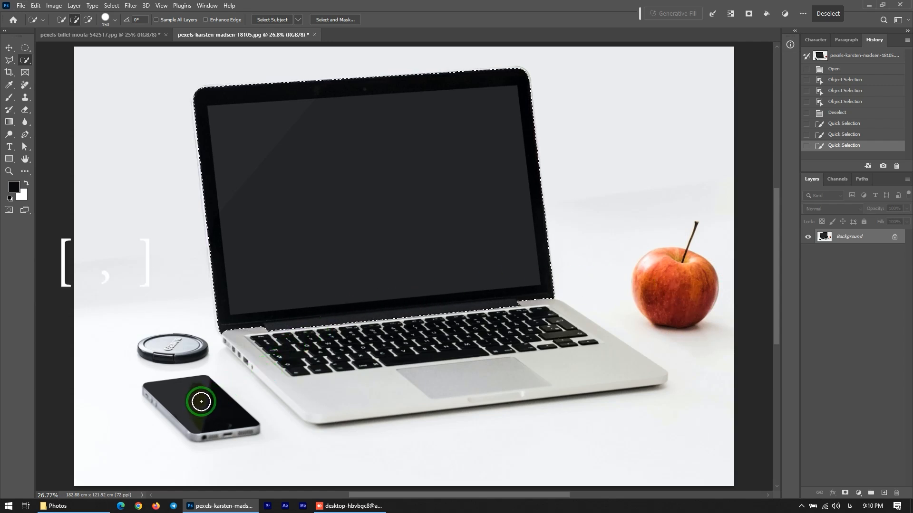
Adjust the Quick Selection brush size to 100 and add the phone to the selection
key("bracketright")
key("bracketright")
key("bracketright")
key("bracketright")
key("bracketright")
key("bracketright")
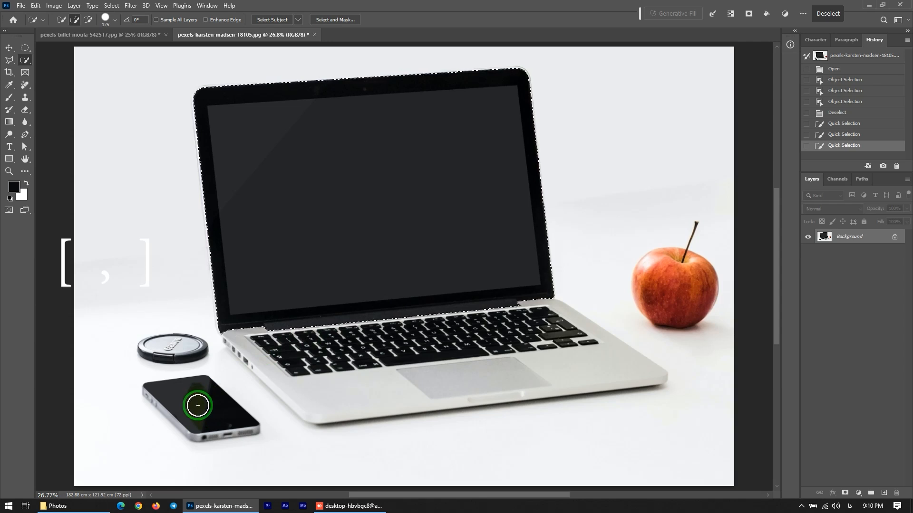
key("bracketright")
key("bracketright")
key("bracketright")
key("bracketright")
key("bracketright")
key("bracketleft")
key("bracketleft")
key("bracketleft")
key("bracketleft")
key("bracketleft")
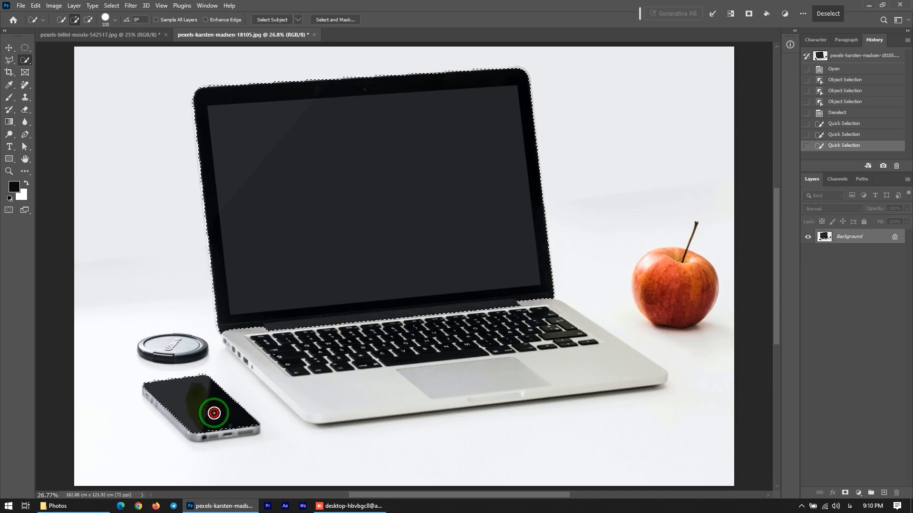
left_click(208, 413)
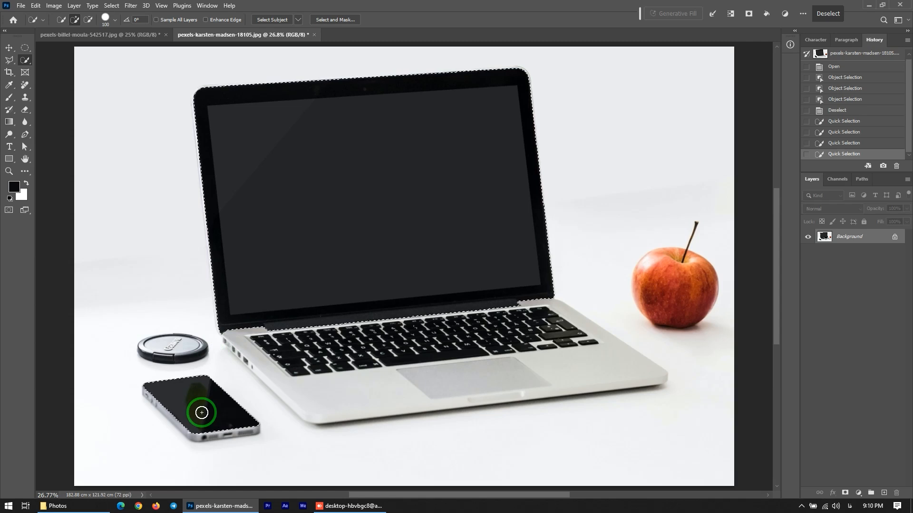
Switch to the Magic Wand Tool, deselect, and click the laptop screen to select it
left_click(115, 21)
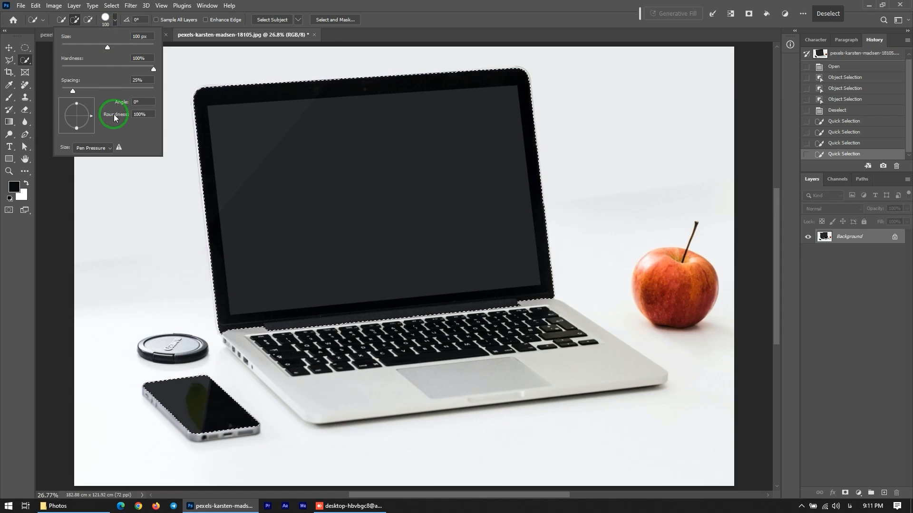
left_click(115, 21)
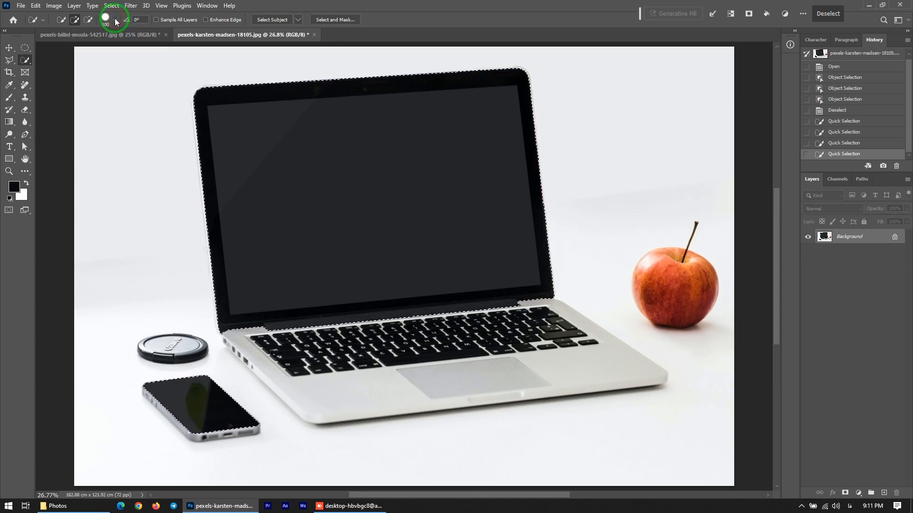
right_click(25, 59)
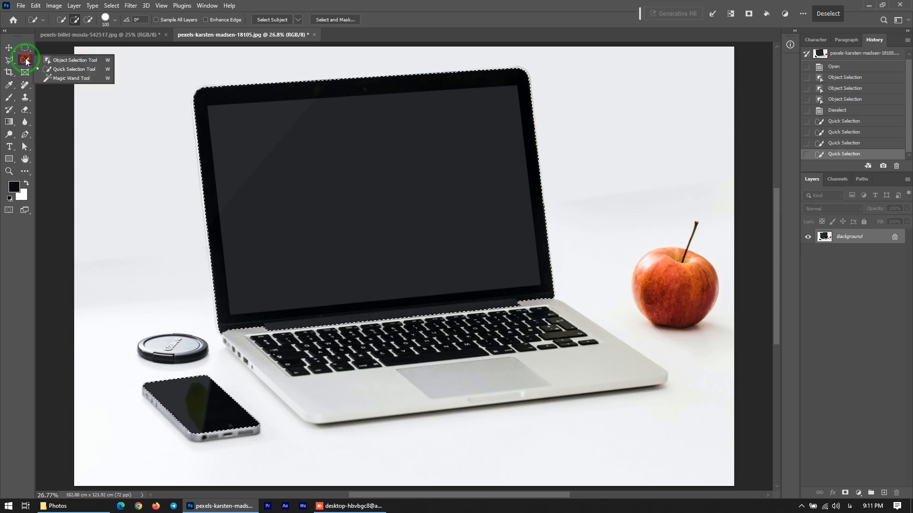
left_click(61, 76)
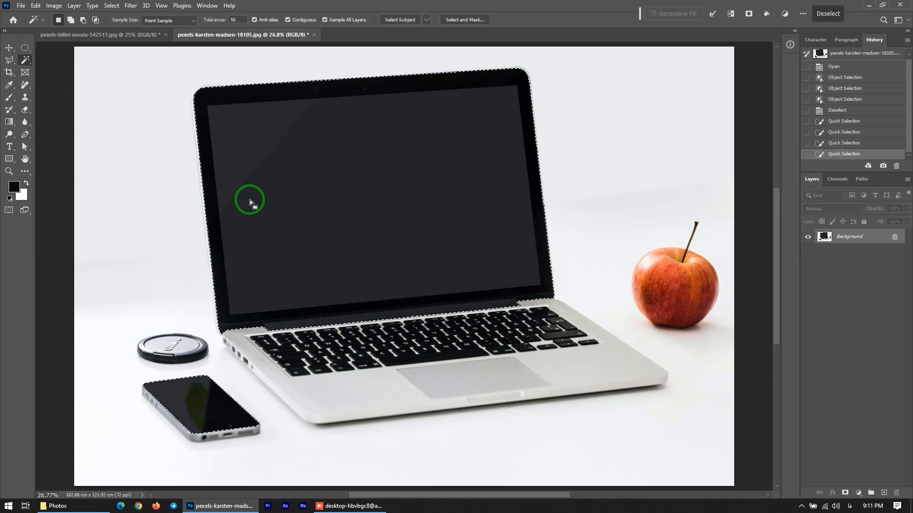
key("ctrl+d")
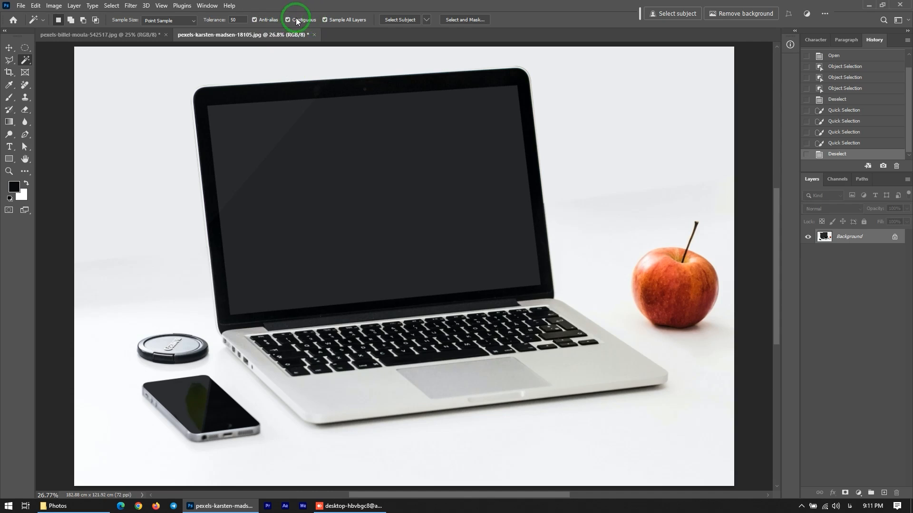
left_click(361, 189)
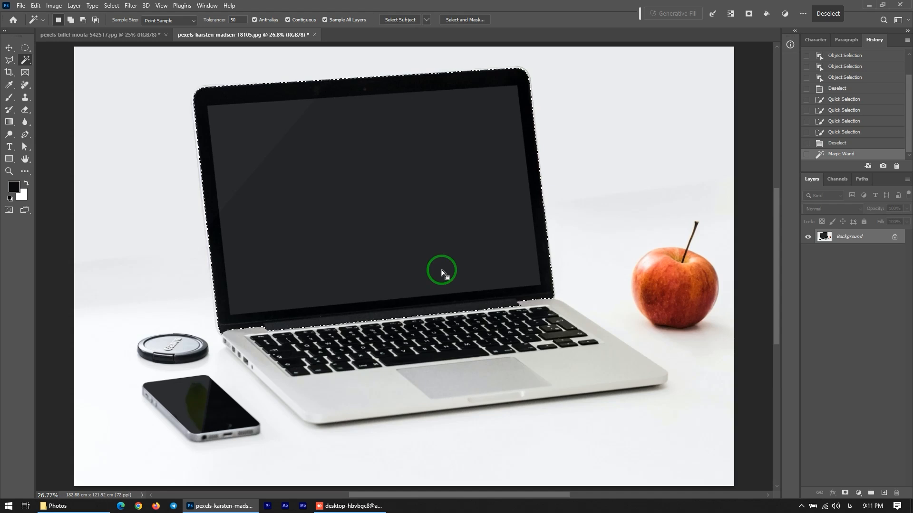
Deselect, turn off Contiguous, and Magic Wand-click the laptop screen to select all similar dark areas
key("ctrl+d")
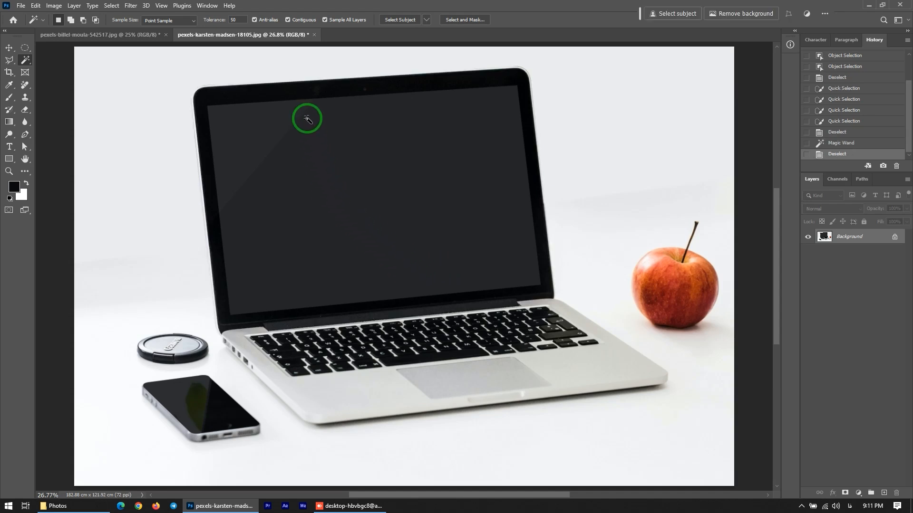
left_click(287, 20)
left_click(357, 212)
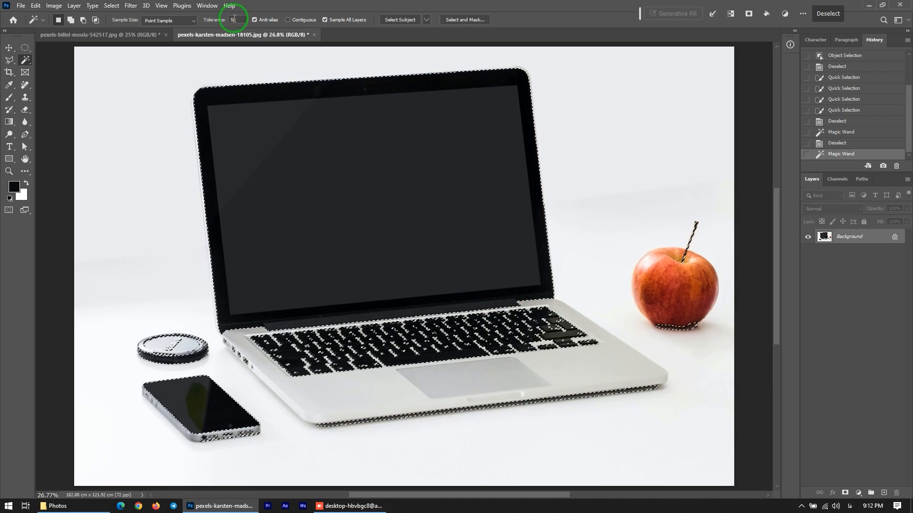
Turn Contiguous back on, deselect, and Magic Wand-select the laptop screen
left_click(288, 20)
key("ctrl+d")
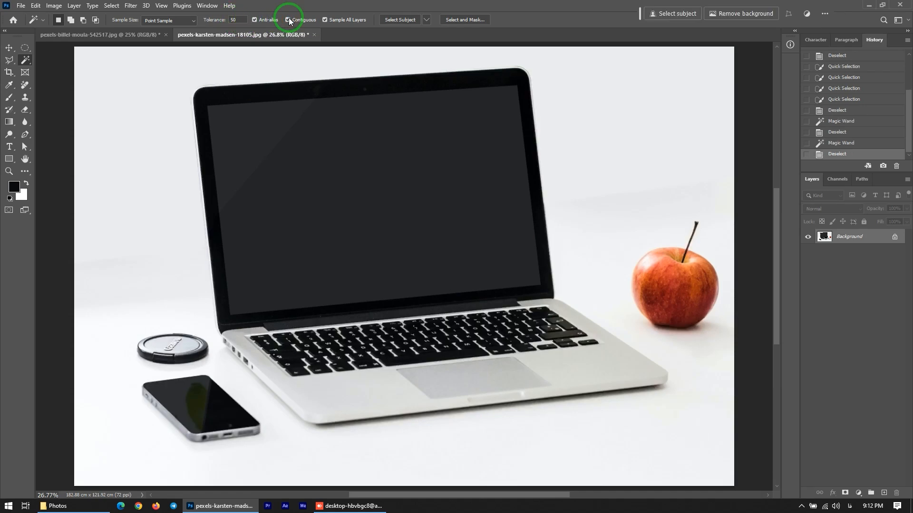
left_click(351, 177)
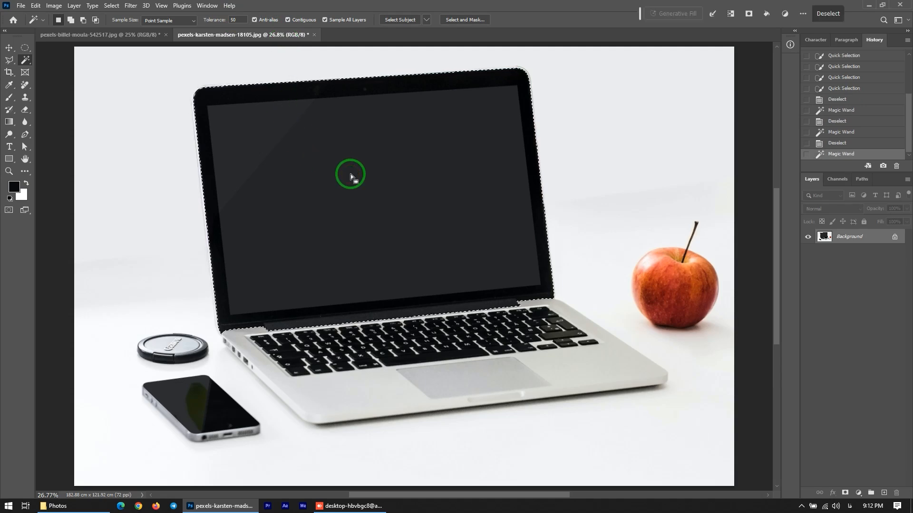
Deselect, set the Magic Wand Tolerance to 30, and select the laptop screen again
key("ctrl+d")
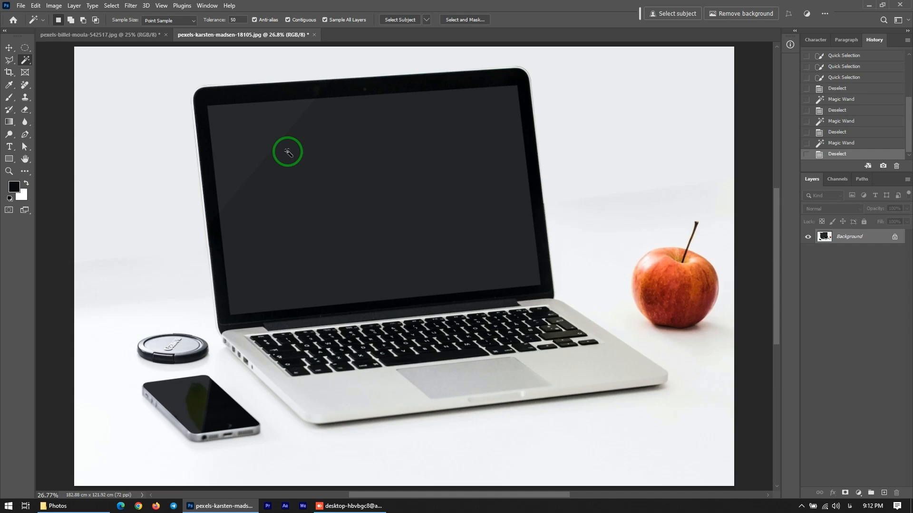
left_click(212, 20)
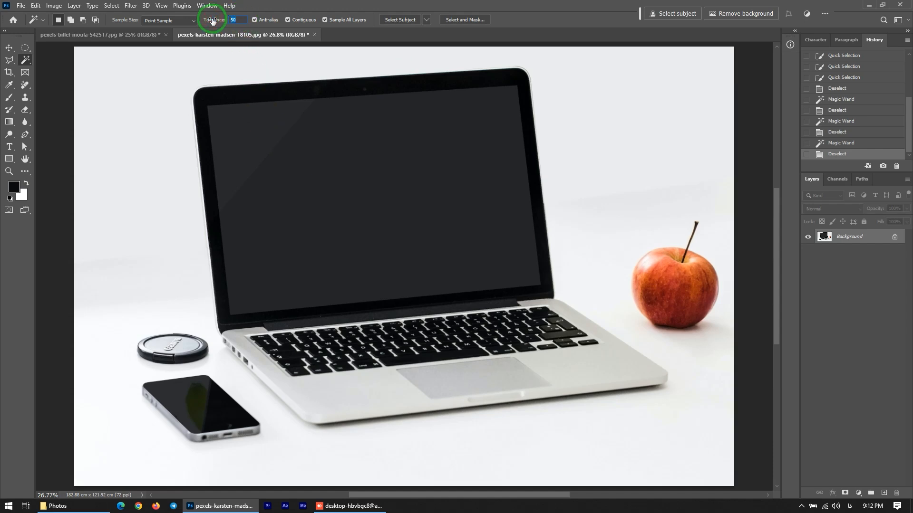
left_click(369, 192)
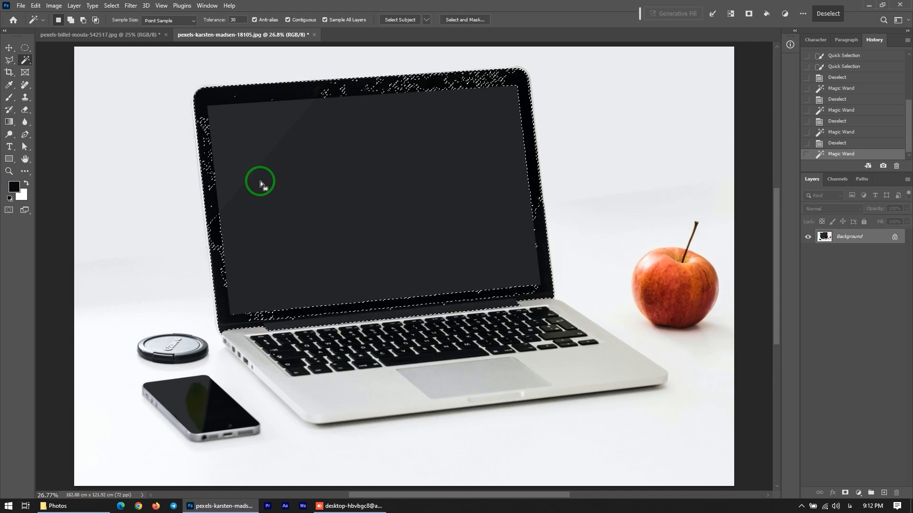
Deselect, set Tolerance to 20, Magic Wand-select the laptop screen, and preview it in Quick Mask mode
key("ctrl+d")
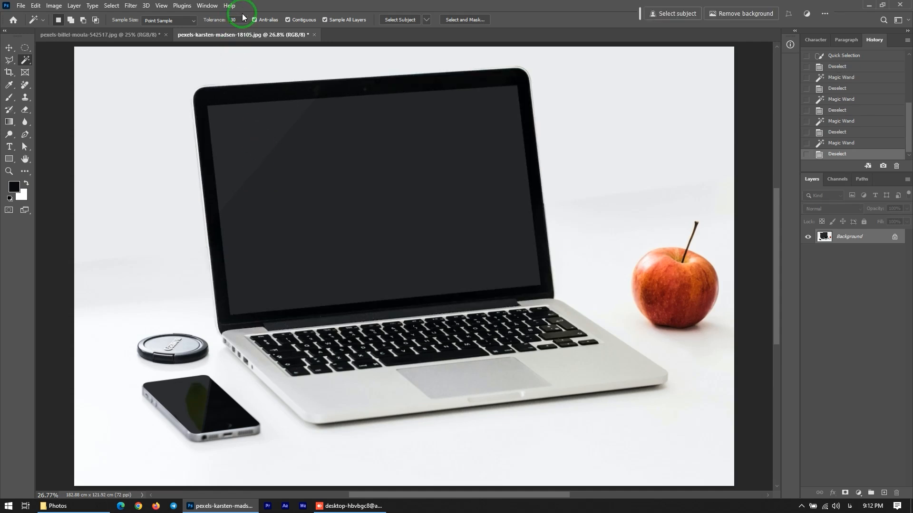
left_click(216, 18)
type("20")
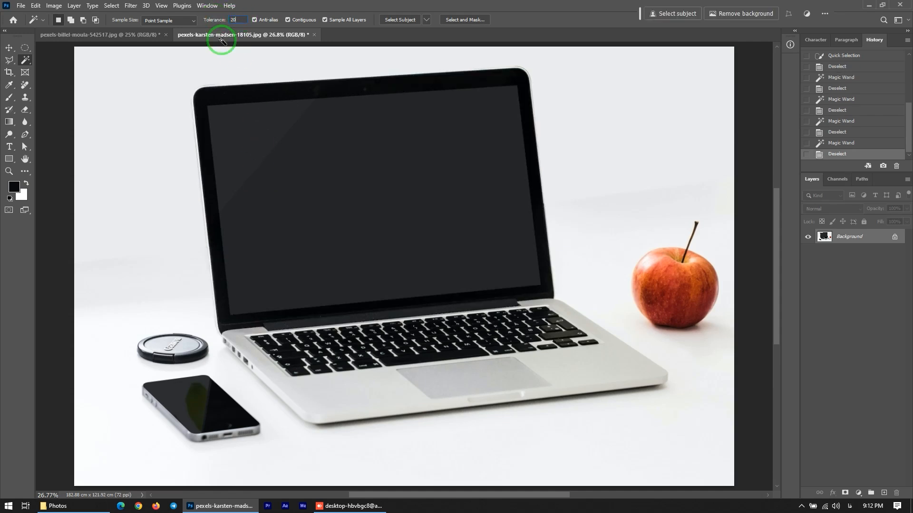
left_click(355, 195)
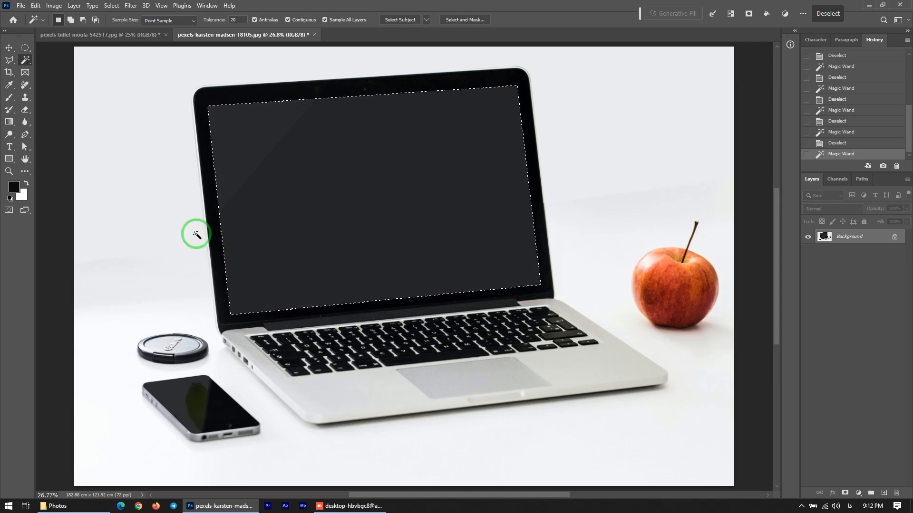
left_click(9, 211)
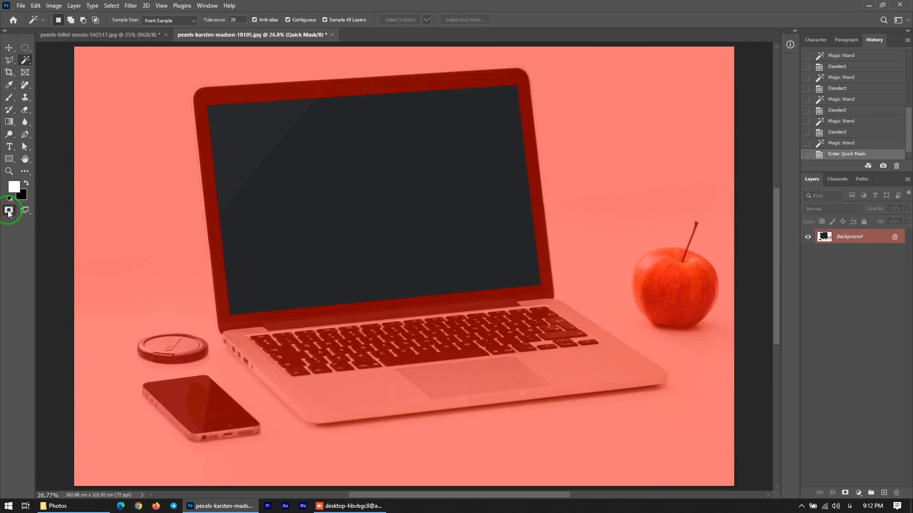
left_click(8, 211)
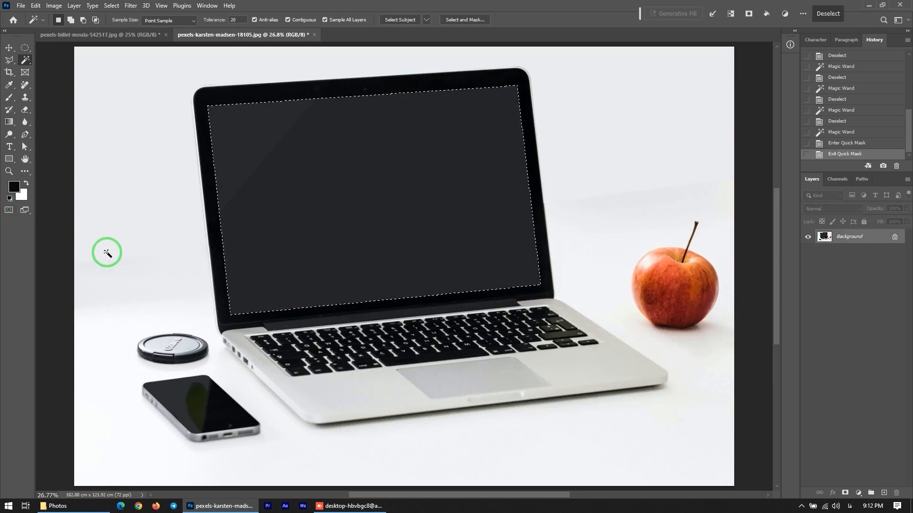
Switch to Add to selection, add the phone's dark screen half, and preview in Quick Mask mode
left_click(71, 20)
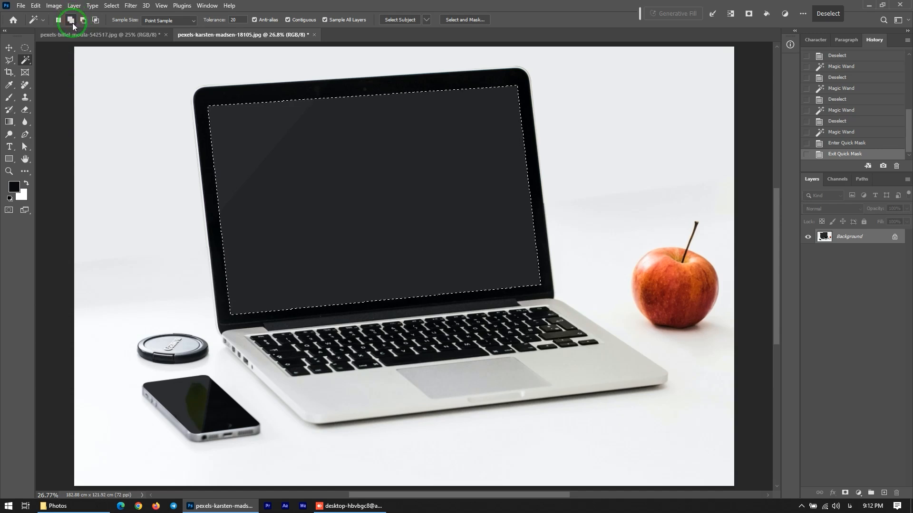
left_click(207, 412)
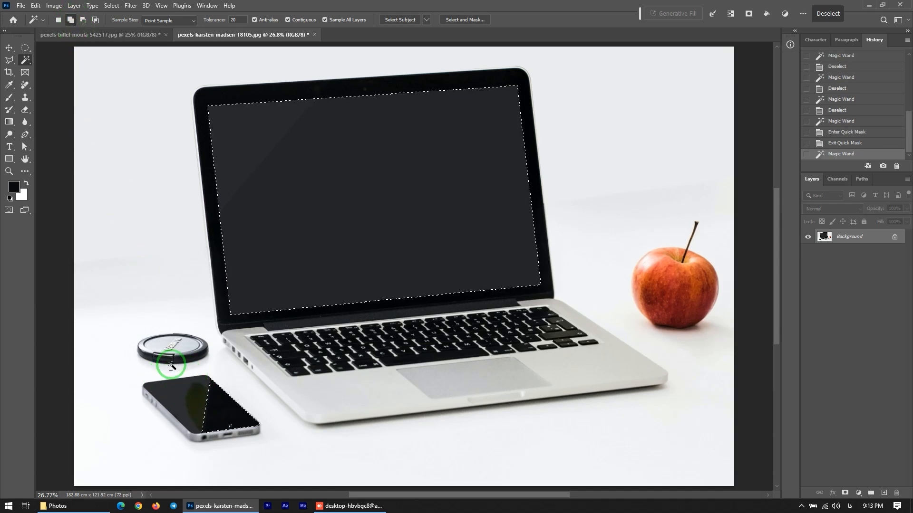
left_click(9, 211)
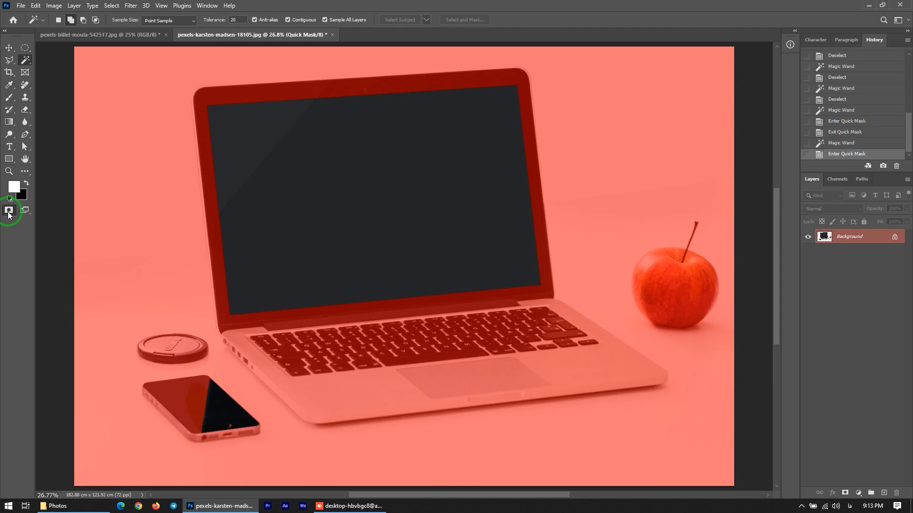
left_click(9, 212)
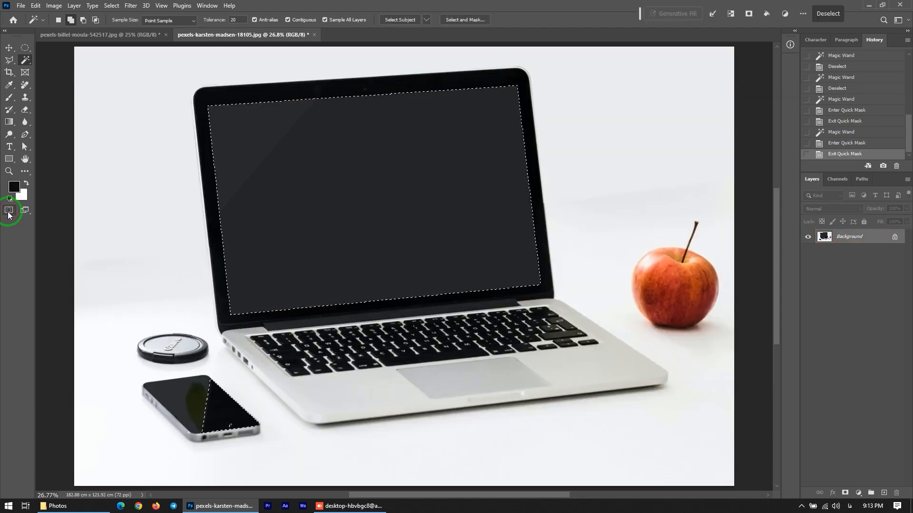
Switch to the Object Selection Tool and add the apple to the selection
left_click(26, 59)
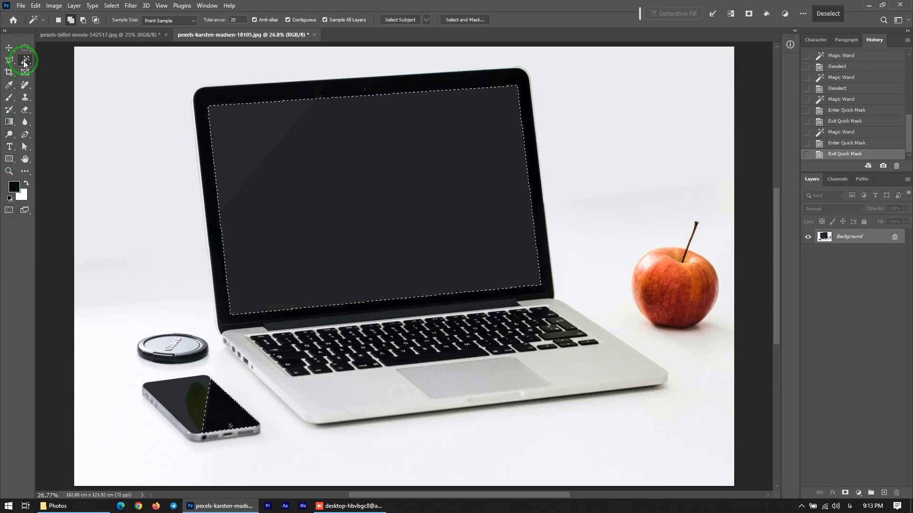
left_click(62, 59)
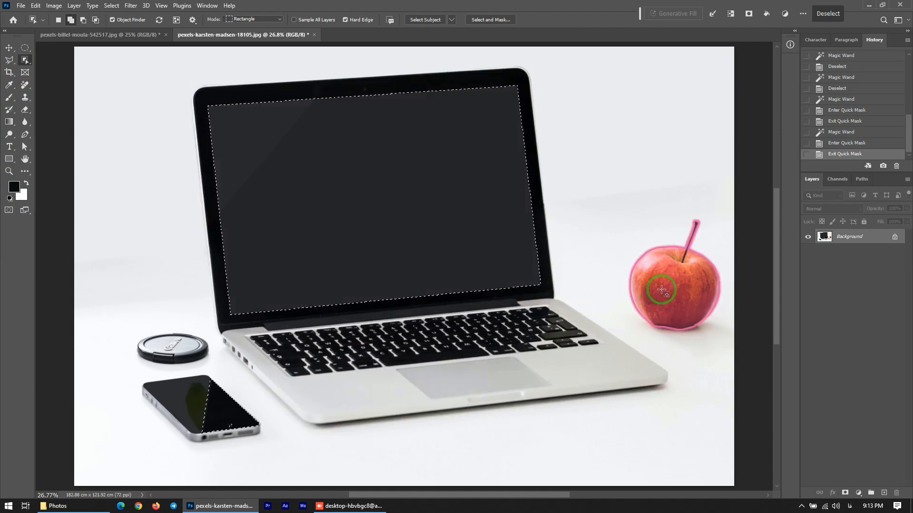
left_click(661, 289)
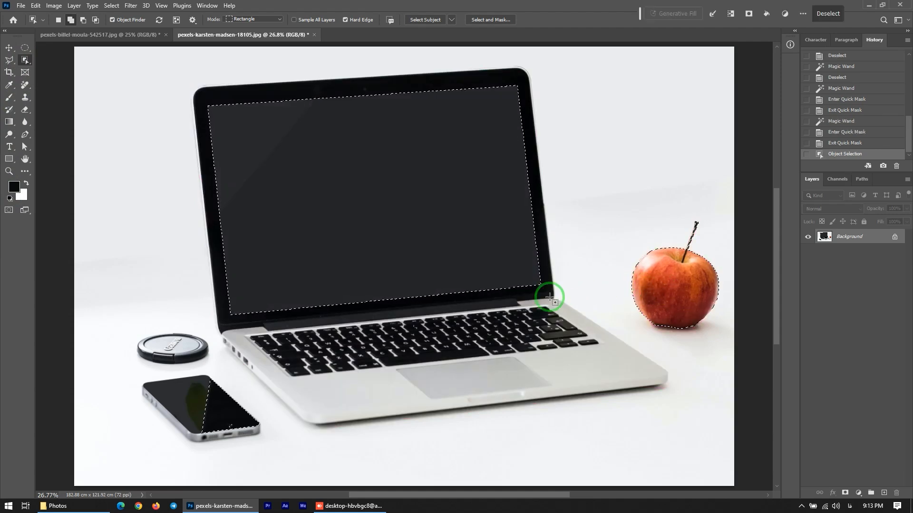
Enter Quick Mask, take the Brush tool in black at size 600, and paint a stroke across the laptop screen
left_click(9, 209)
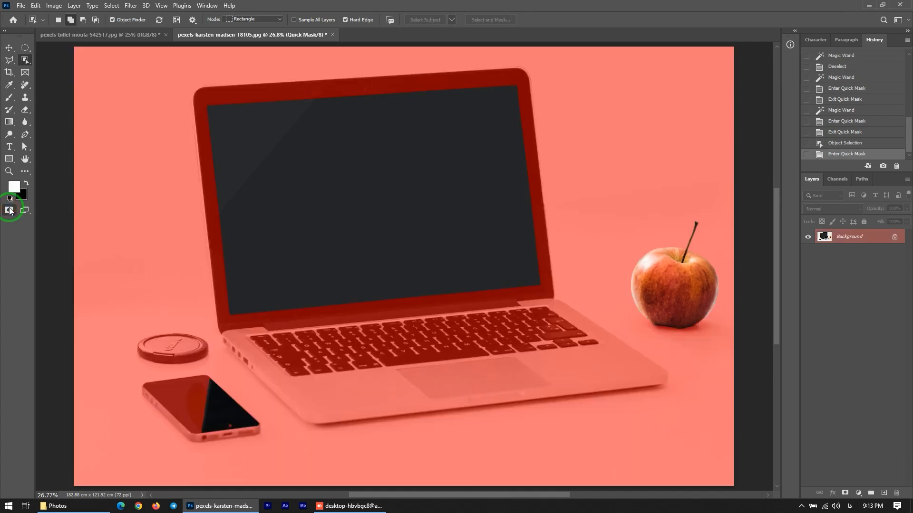
left_click(8, 99)
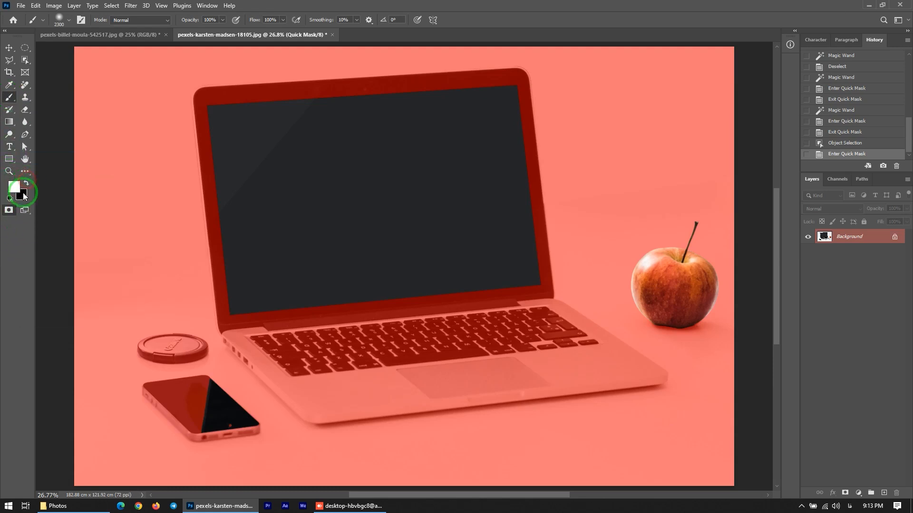
left_click(26, 184)
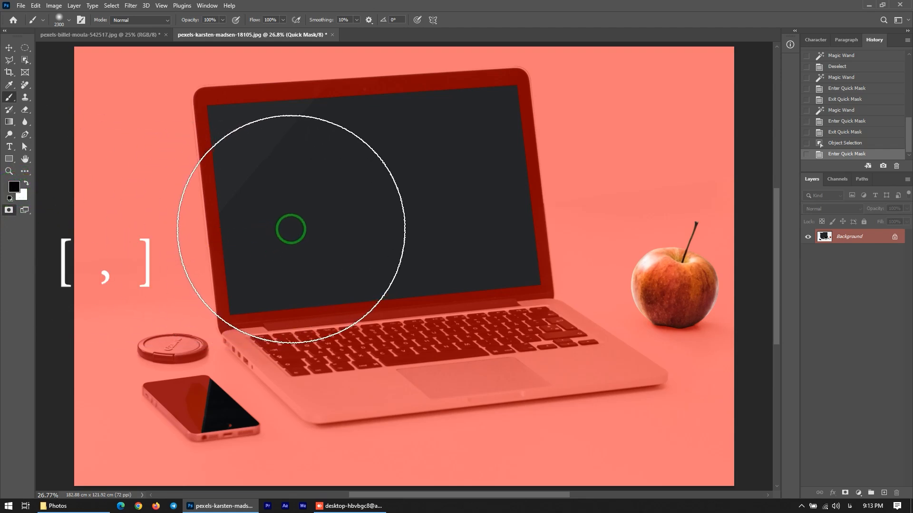
key("bracketleft")
key("bracketleft")
key("bracketleft")
key("bracketleft")
key("bracketleft")
key("bracketleft")
key("bracketleft")
key("bracketleft")
key("bracketleft")
key("bracketleft")
key("bracketleft")
key("bracketleft")
key("bracketleft")
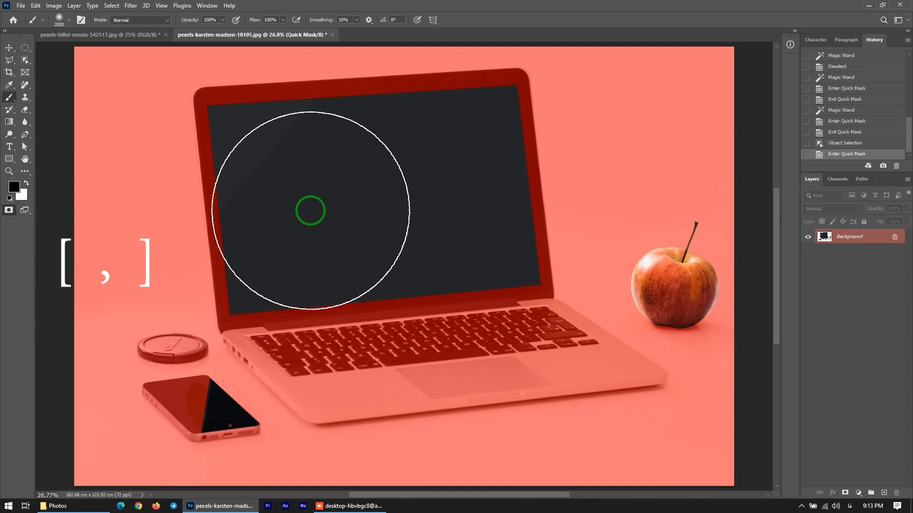
key("bracketleft")
key("bracketleft")
key("bracketleft")
key("bracketleft")
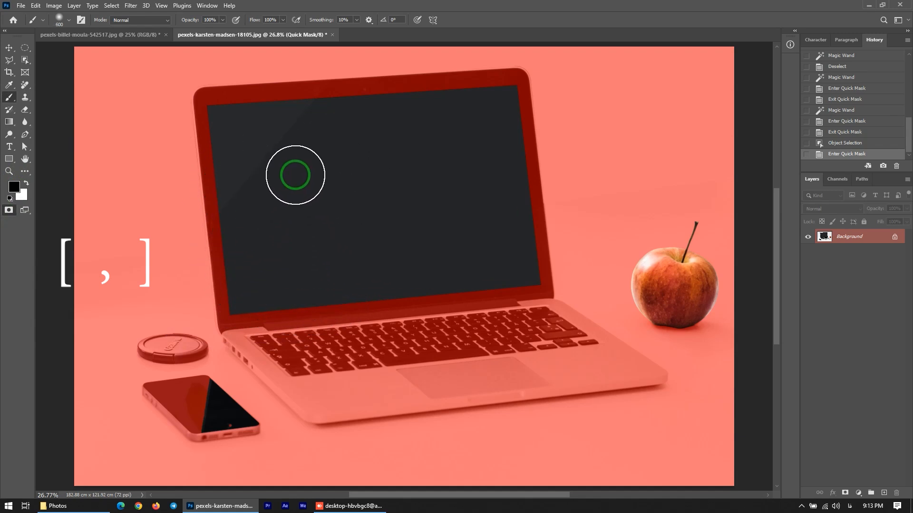
left_click(306, 159)
mouse_move(306, 160)
left_mouse_down()
mouse_move(424, 156)
mouse_move(445, 174)
mouse_move(442, 191)
mouse_move(285, 261)
left_mouse_up()
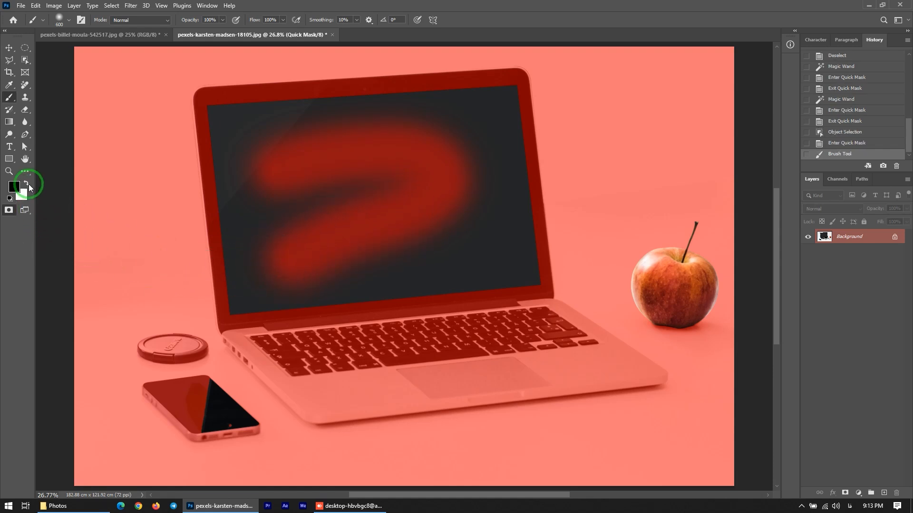
Paint white over the area below the laptop to add it, then exit Quick Mask mode
mouse_move(379, 434)
left_mouse_down()
mouse_move(476, 445)
mouse_move(596, 424)
mouse_move(571, 384)
mouse_move(481, 382)
mouse_move(402, 412)
mouse_move(504, 419)
left_mouse_up()
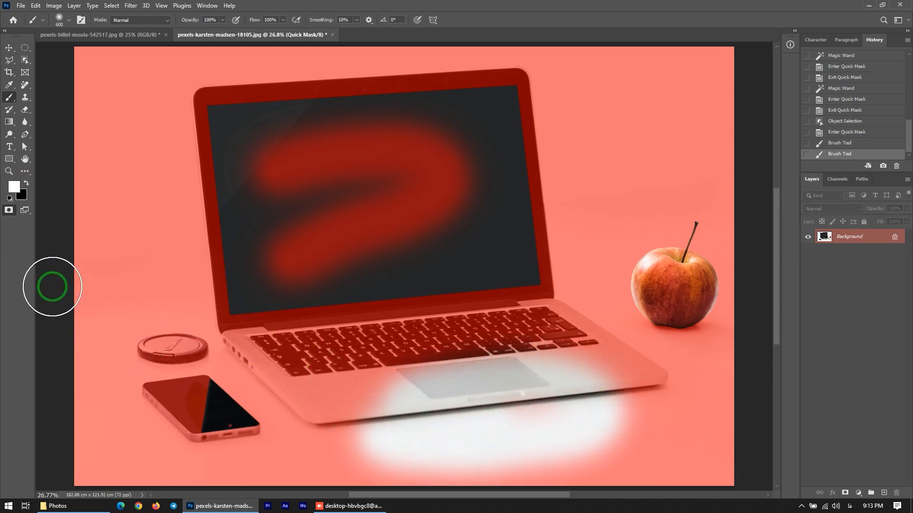
left_click(8, 210)
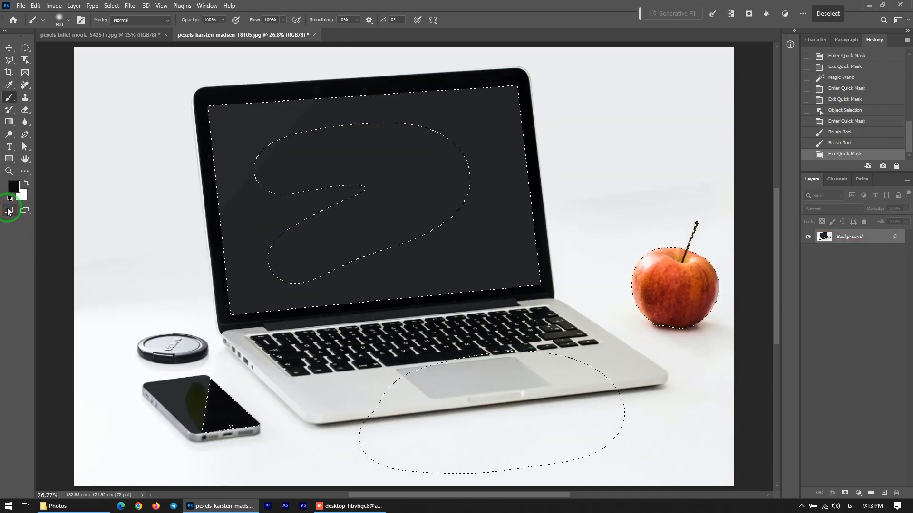
Apply the Glowing Edges filter from the Filter Gallery's Stylize group to the selection
left_click(130, 5)
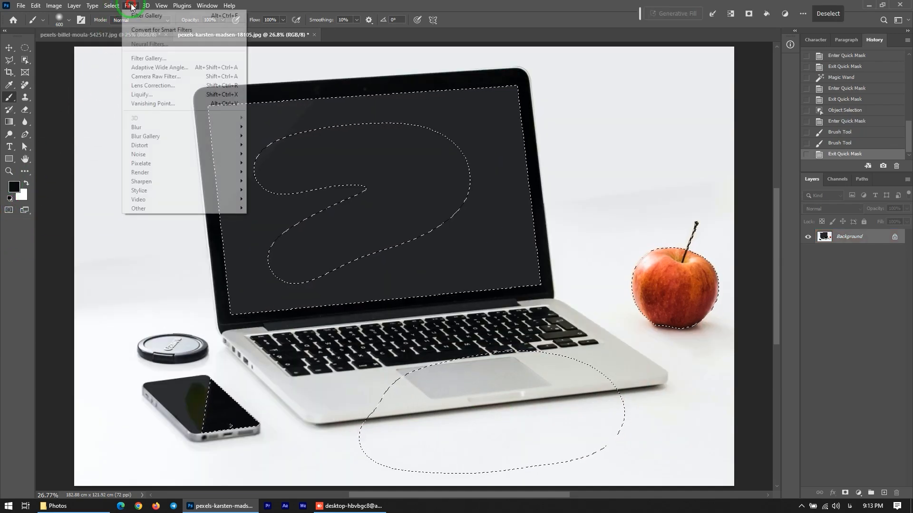
left_click(134, 60)
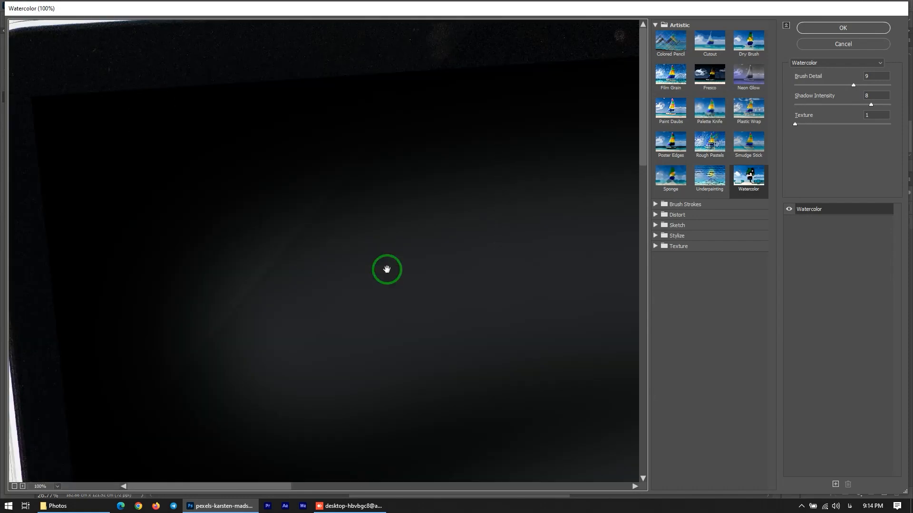
key("ctrl+0")
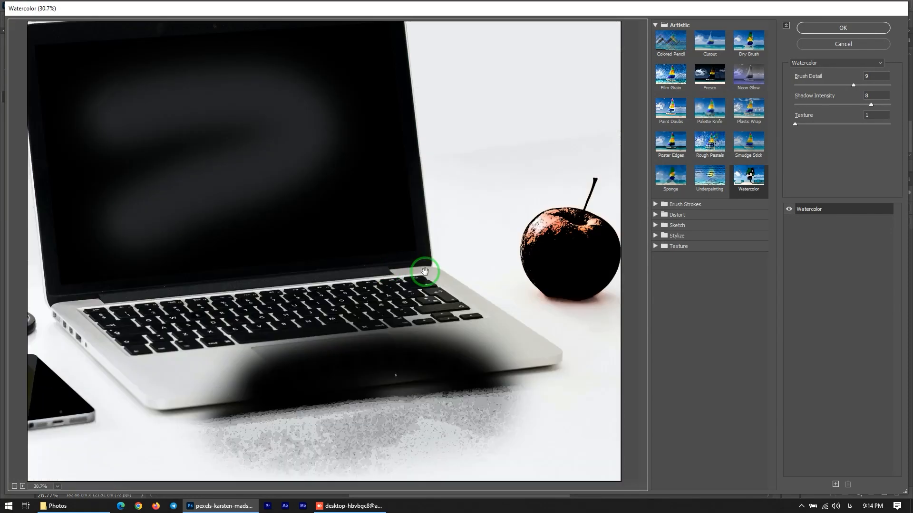
left_click(655, 236)
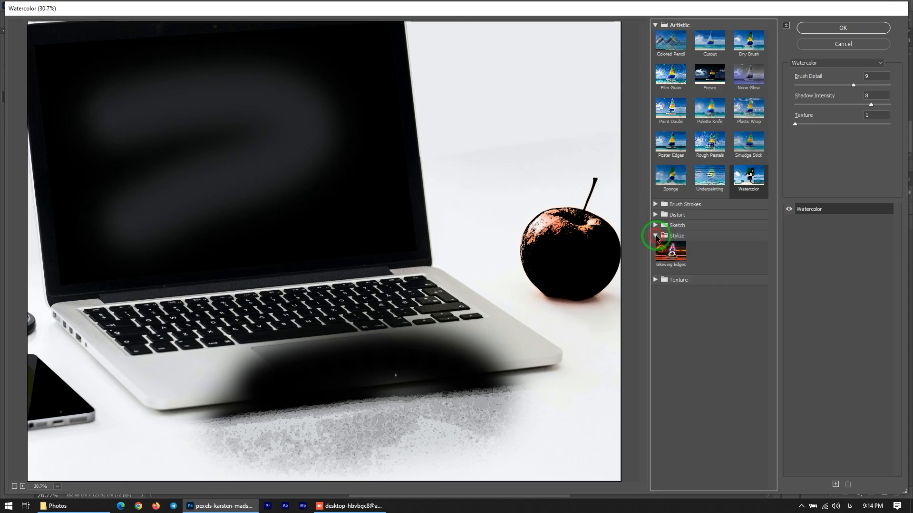
left_click(671, 252)
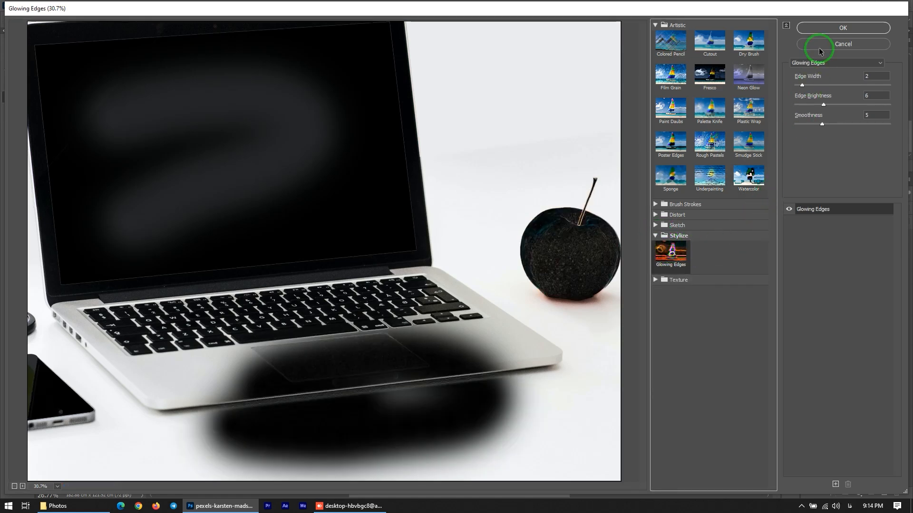
left_click(820, 31)
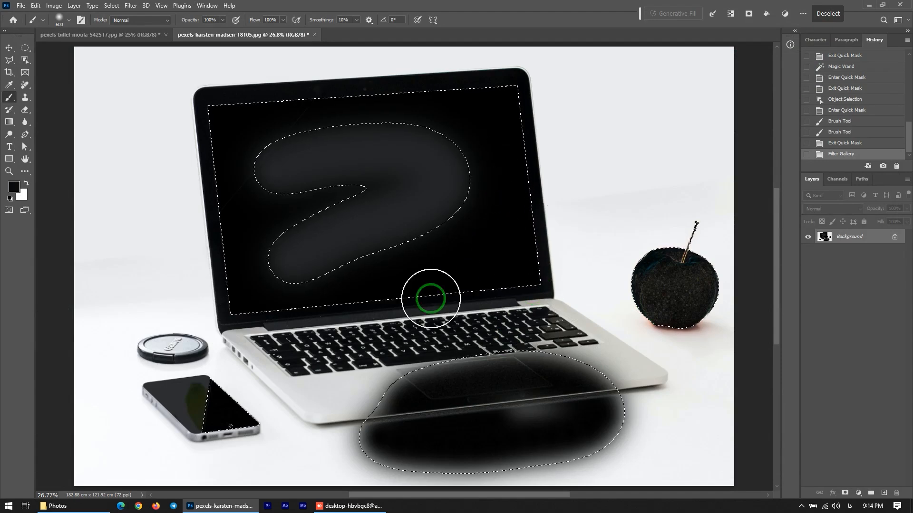
Preview the current selection in Quick Mask mode and return to normal mode
key("x")
left_click(9, 210)
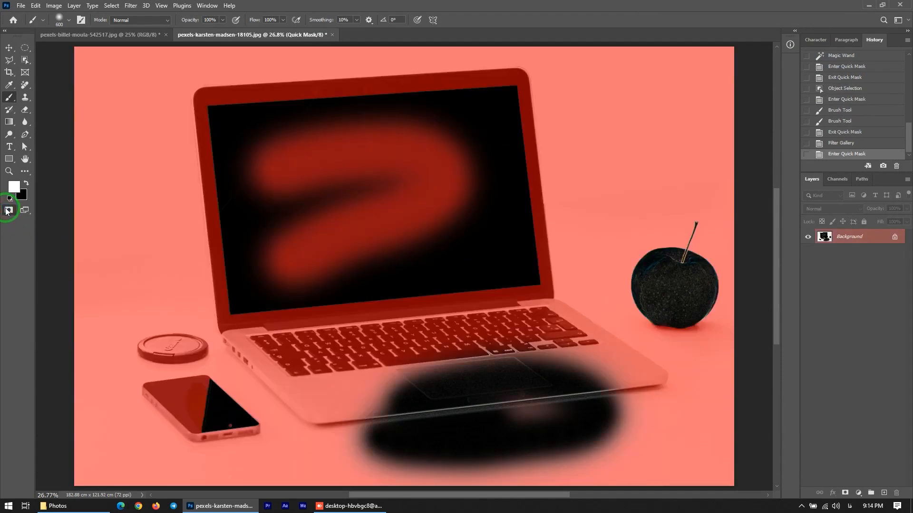
left_click(7, 211)
key("x")
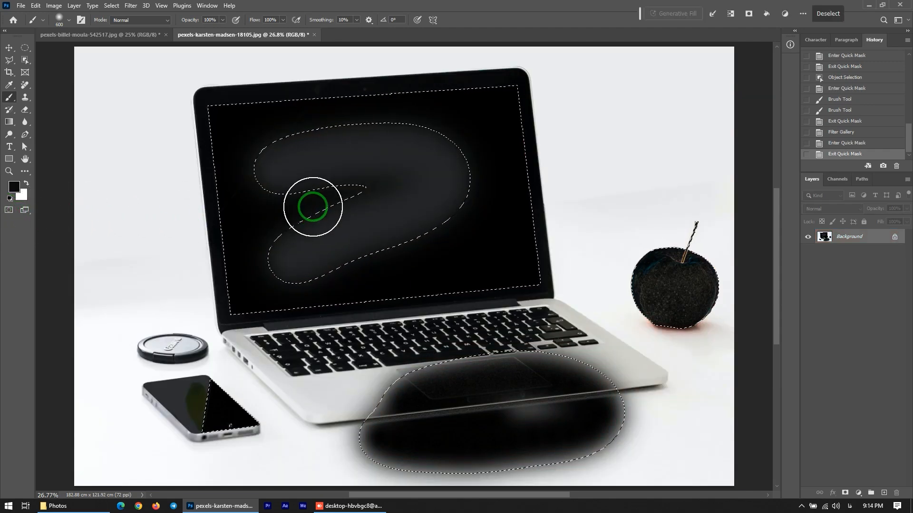
Revert the image to its original opened state using the History snapshot
scroll(823, 124, "up", 5)
scroll(824, 126, "up", 5)
left_click(831, 69)
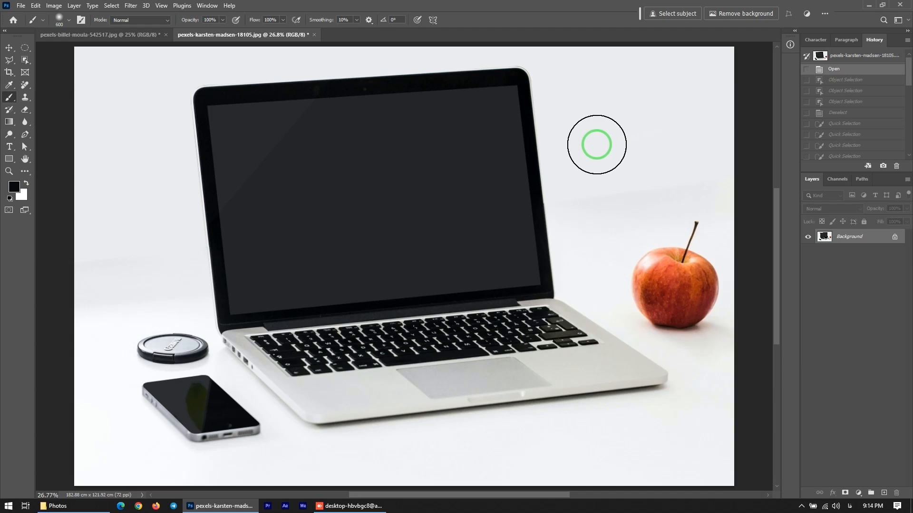
Select the laptop's dark screen area with the Magic Wand tool
left_click(25, 60)
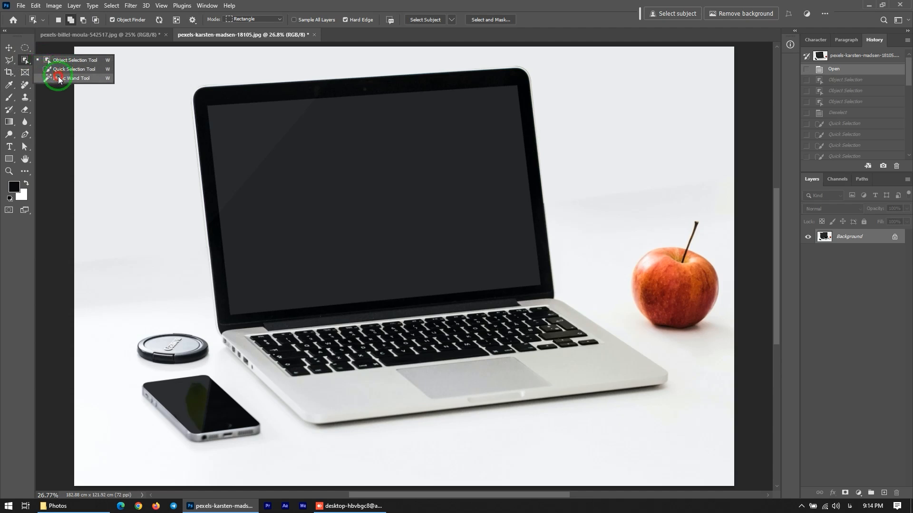
left_click(58, 77)
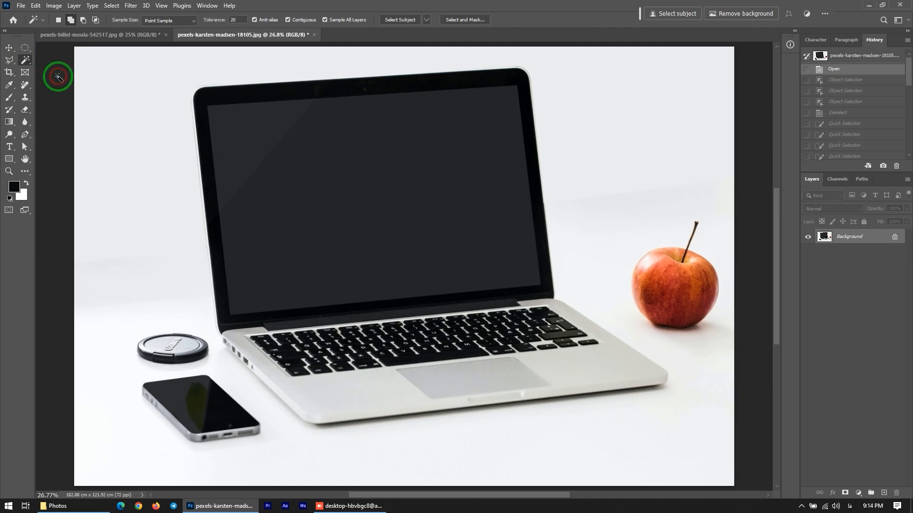
left_click(400, 178)
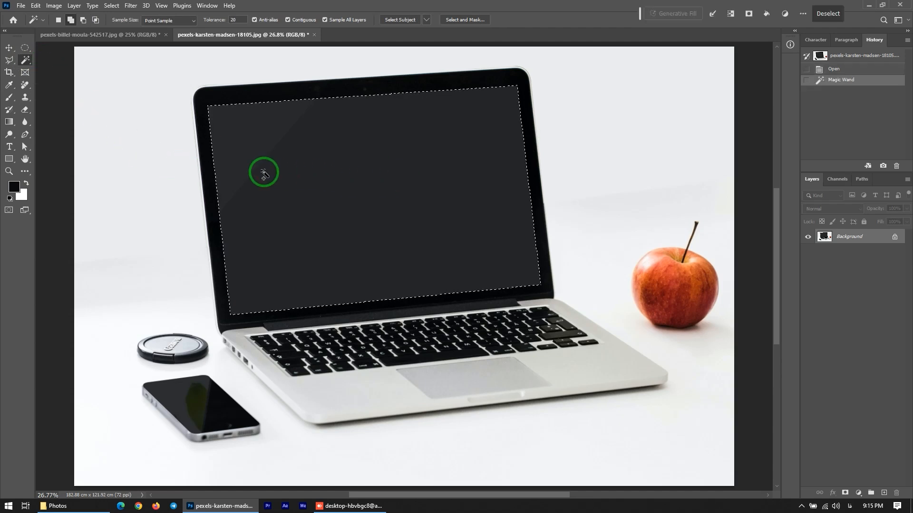
Switch to the flower image, select its entire canvas and copy it
left_click(118, 36)
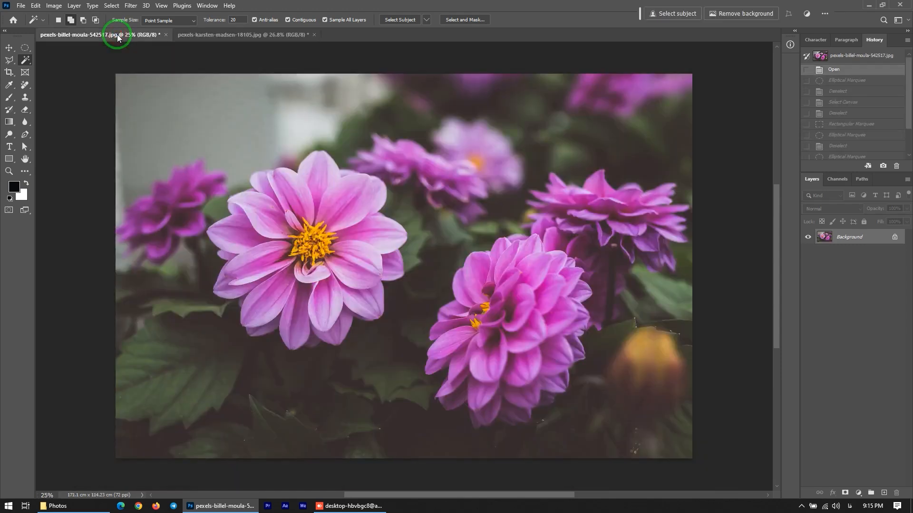
left_click(112, 5)
left_click(115, 15)
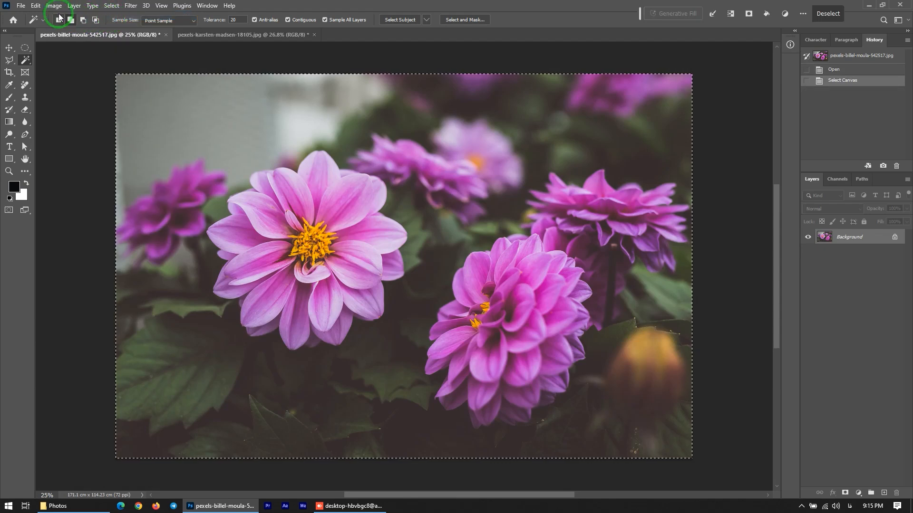
left_click(32, 6)
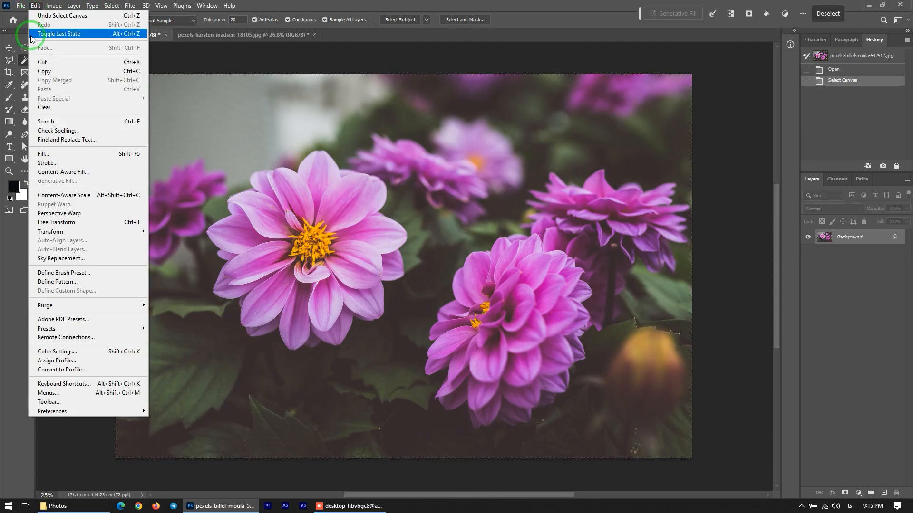
left_click(36, 62)
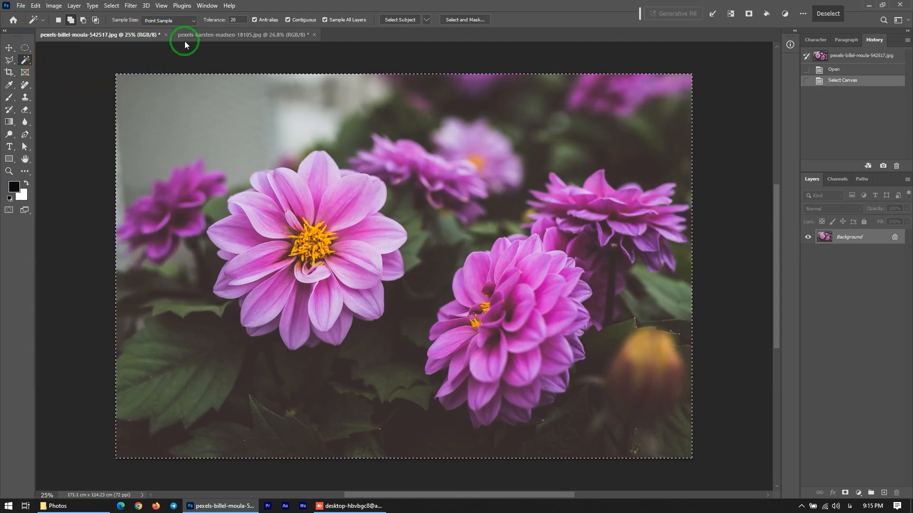
Return to the laptop image and use Paste Into to place the flower inside the screen selection
left_click(196, 34)
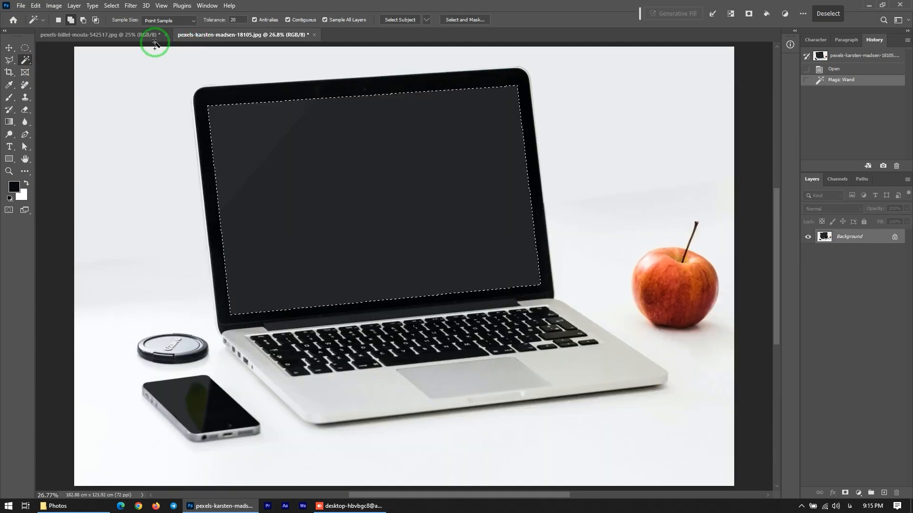
left_click(36, 6)
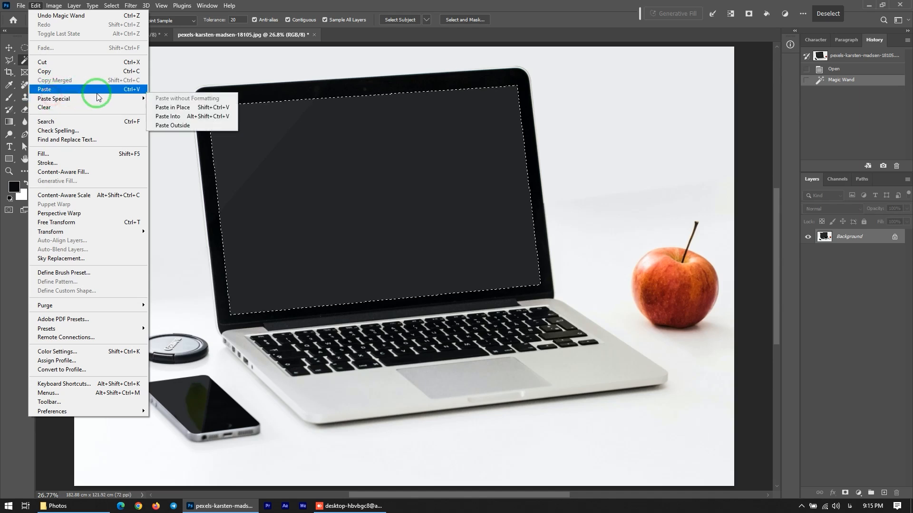
mouse_move(137, 102)
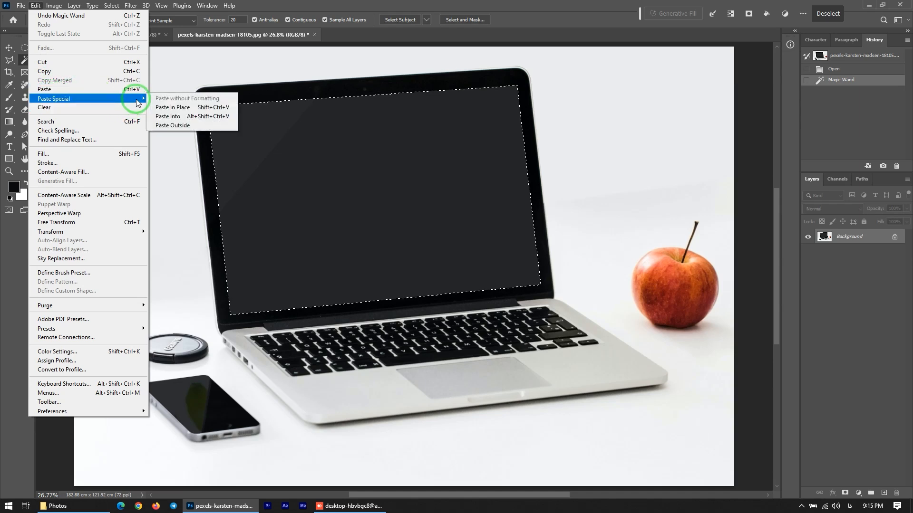
left_click(175, 117)
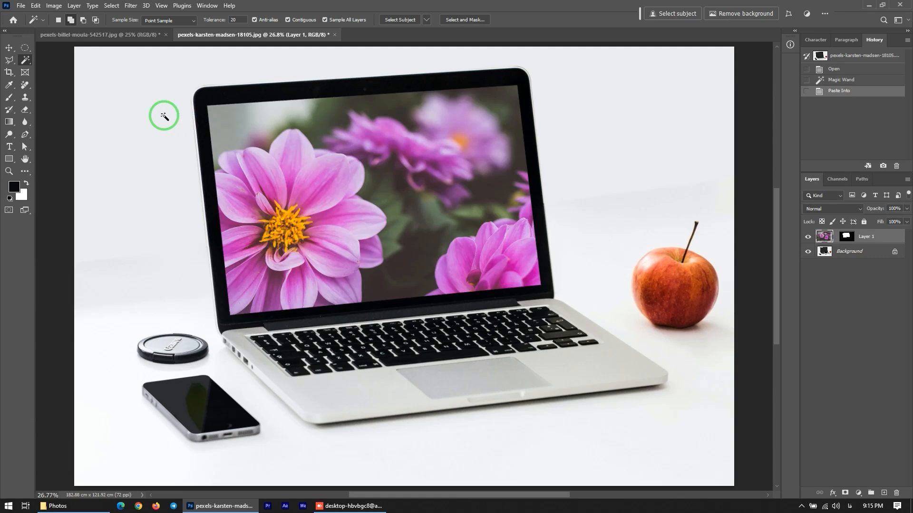
Reposition the pasted flower layer within the laptop screen using the Move tool
left_click(10, 50)
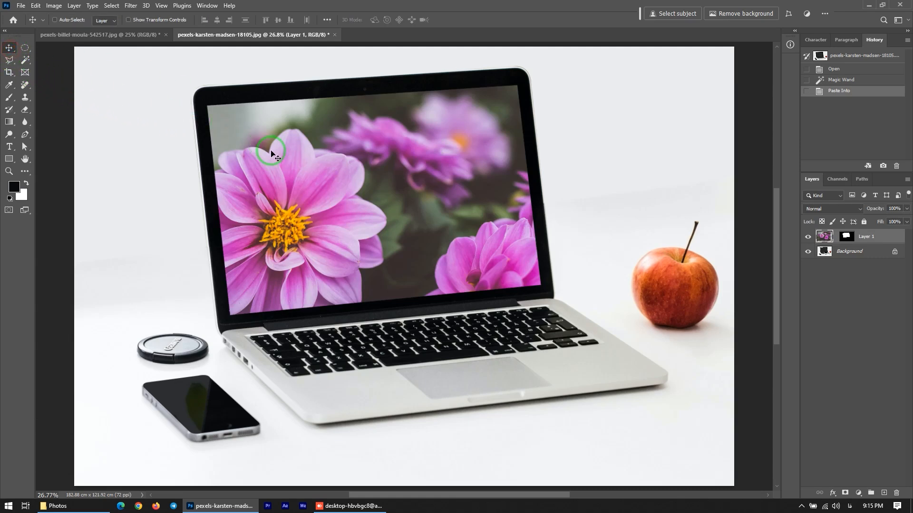
left_click_drag(343, 223, 352, 179)
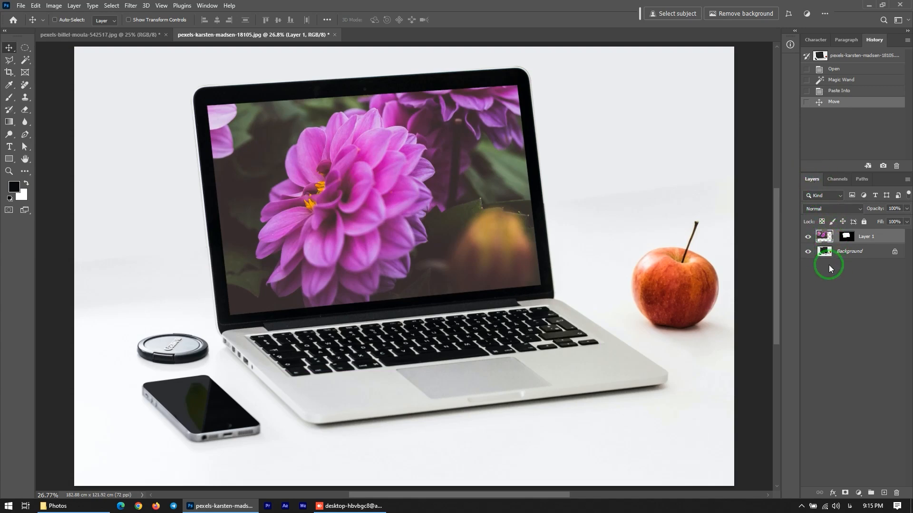
left_click_drag(334, 179, 517, 246)
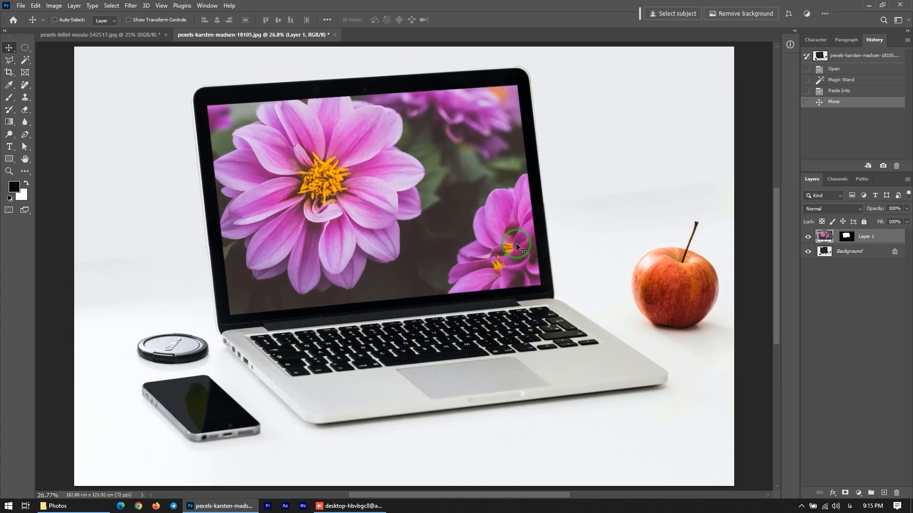